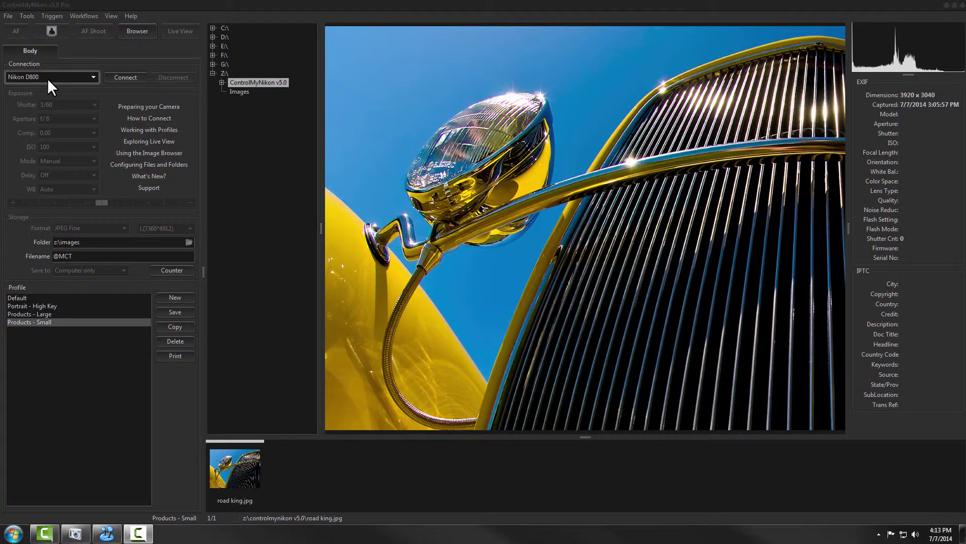
# Connect the Nikon D800, start Live View, and capture 000001.jpg of the Arduino Due board.
pyautogui.click(124, 77)
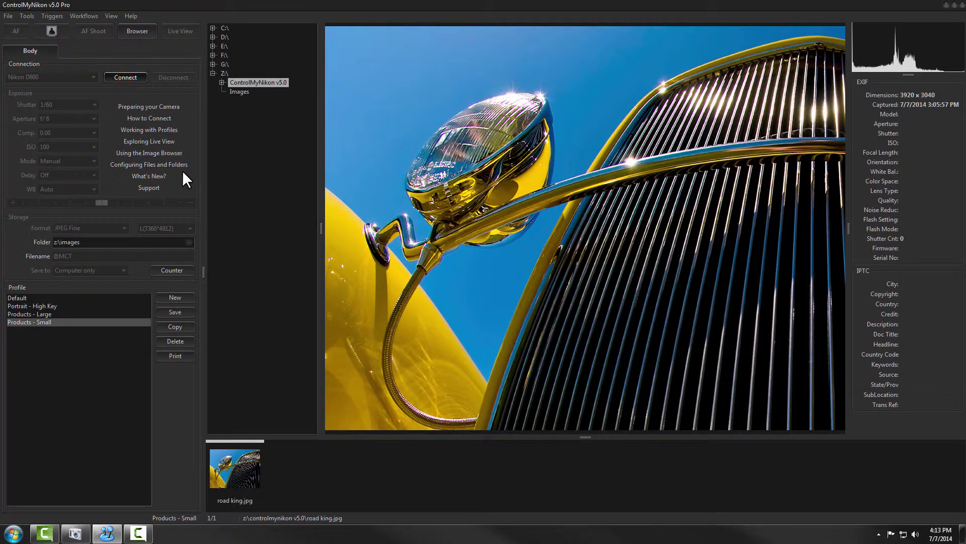
pyautogui.click(183, 31)
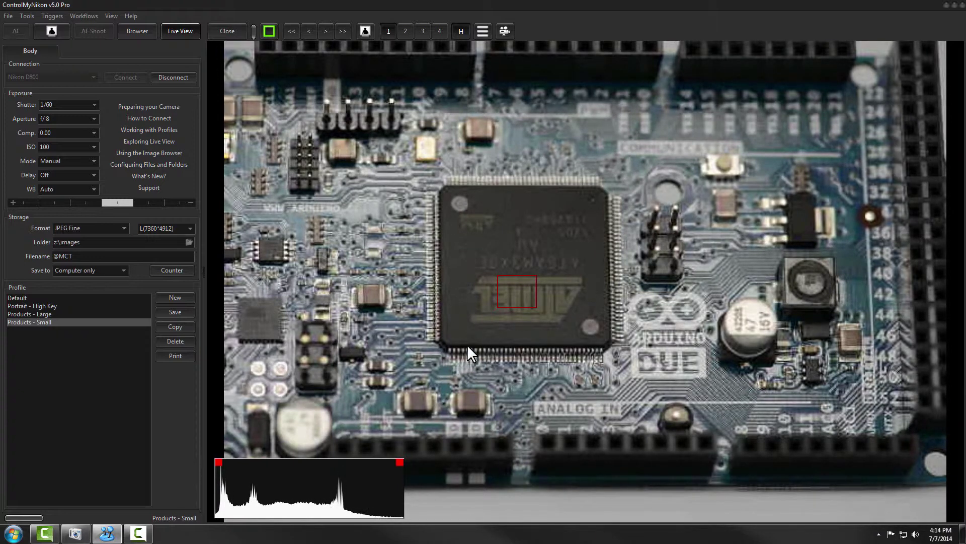
pyautogui.click(49, 31)
pyautogui.click(143, 34)
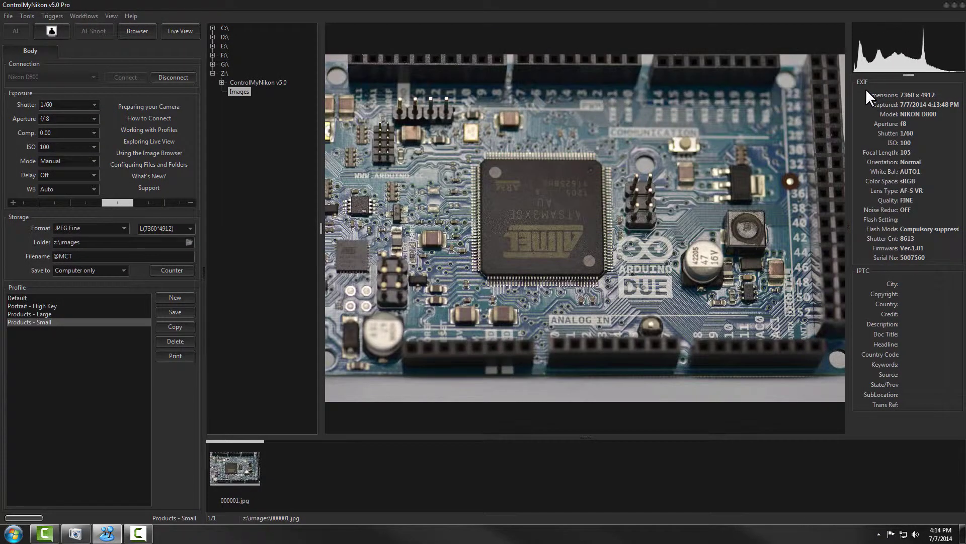
# Widen the EXIF panel so the NIKON D800, 105 mm and flash values show in full.
pyautogui.moveTo(850, 228)
pyautogui.mouseDown()
pyautogui.moveTo(825, 233)
pyautogui.moveTo(839, 234)
pyautogui.mouseUp()
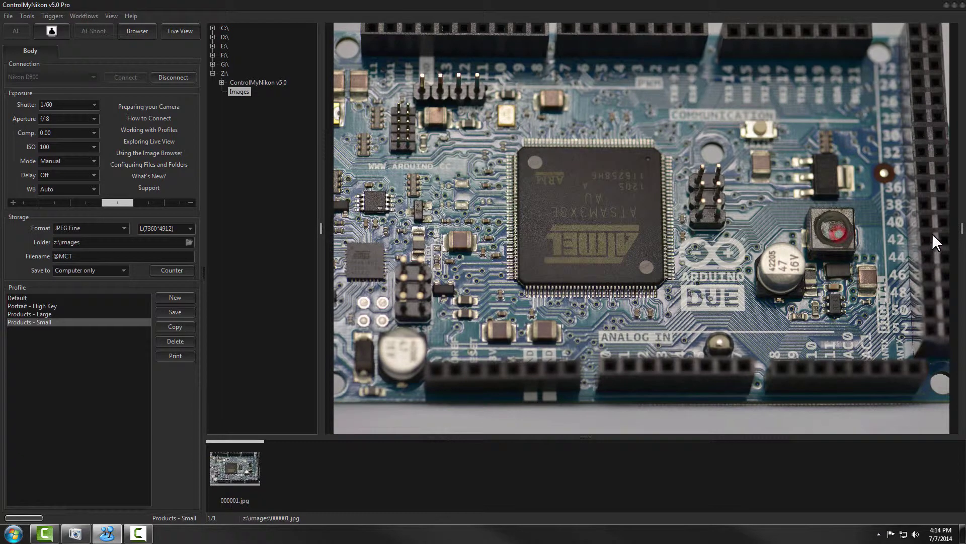
pyautogui.click(960, 229)
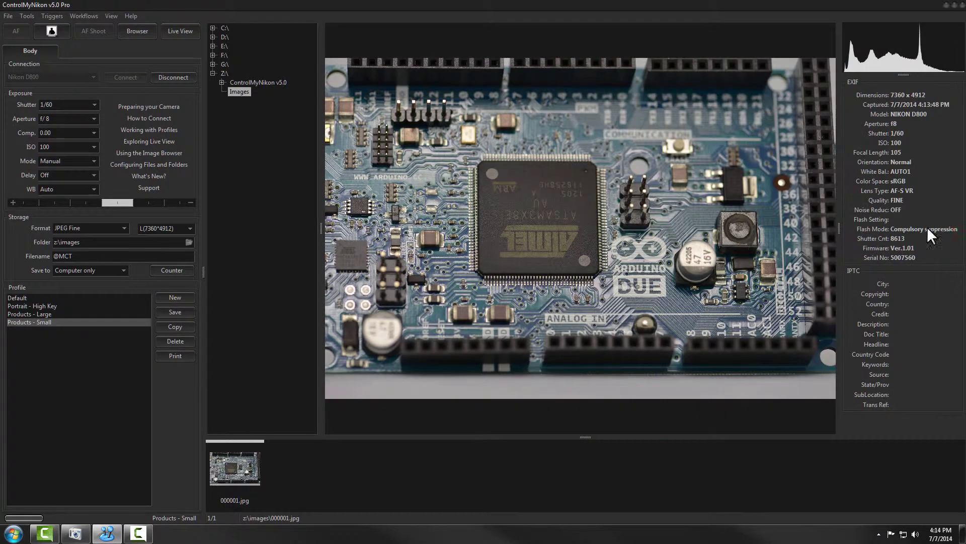
pyautogui.click(901, 75)
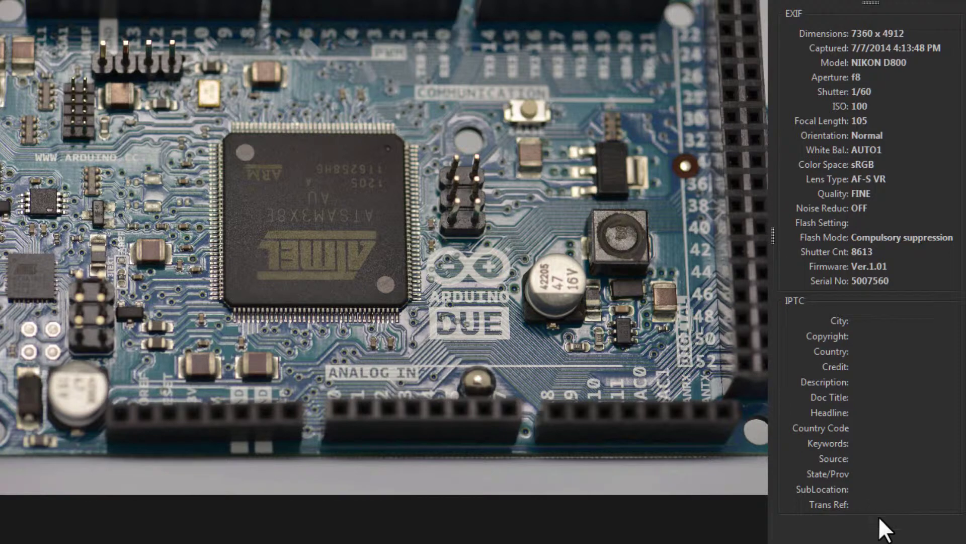
# Collapse and re-expand the EXIF and IPTC sections.
pyautogui.click(794, 15)
pyautogui.click(796, 32)
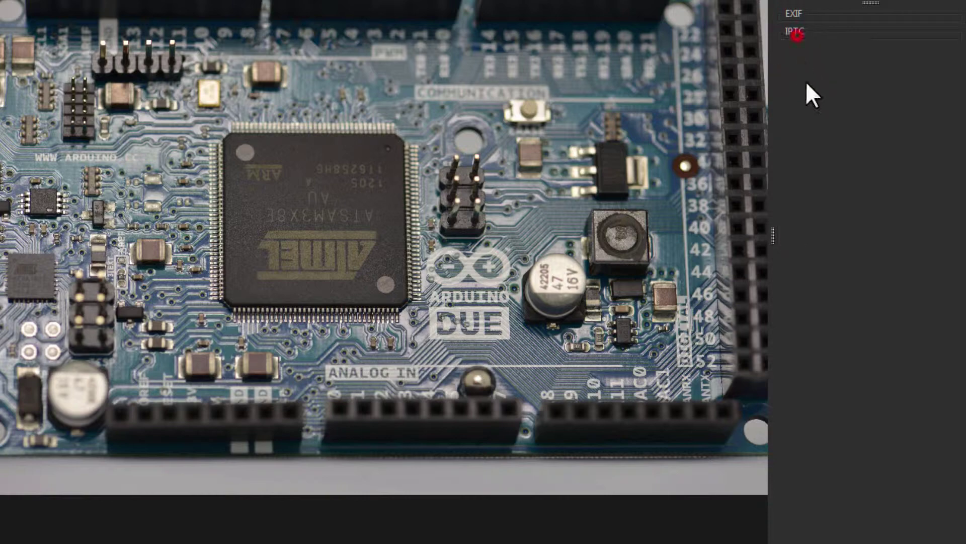
pyautogui.click(796, 32)
pyautogui.click(793, 14)
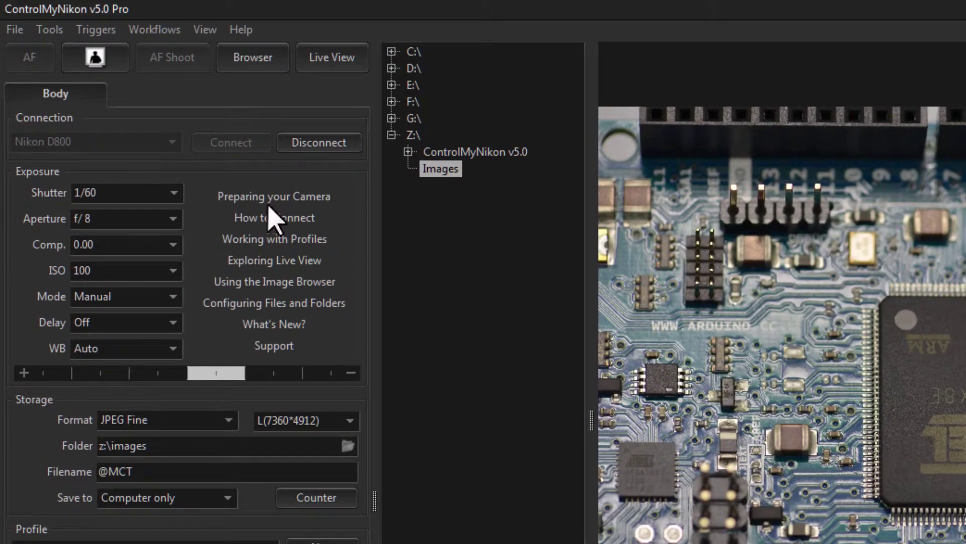
# Add the Metadata tab via View > Metadata and show its empty IPTC fields.
pyautogui.click(205, 29)
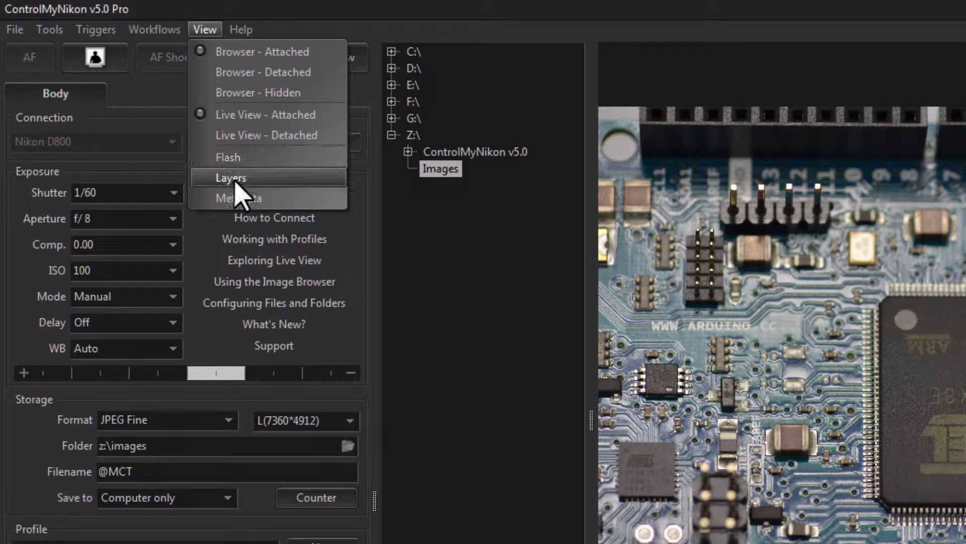
pyautogui.click(246, 199)
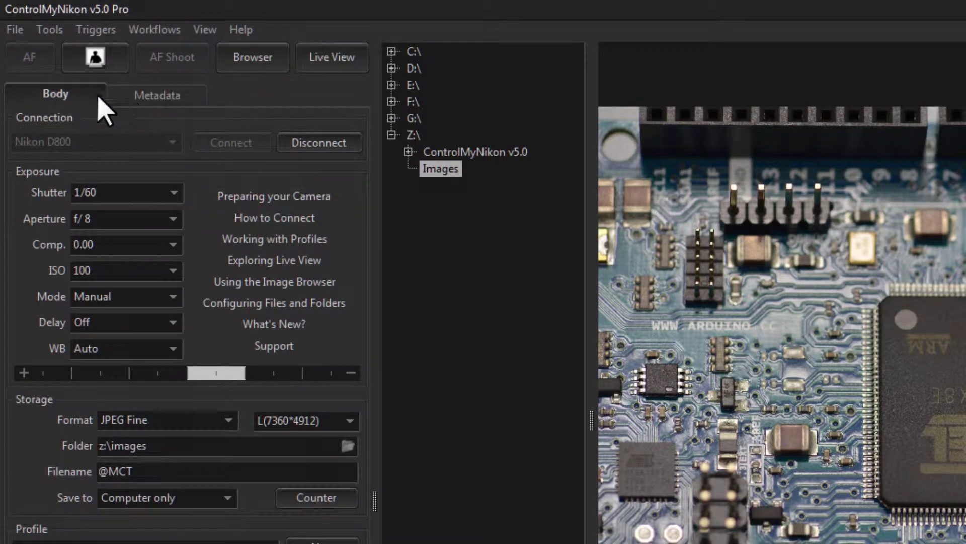
pyautogui.click(171, 98)
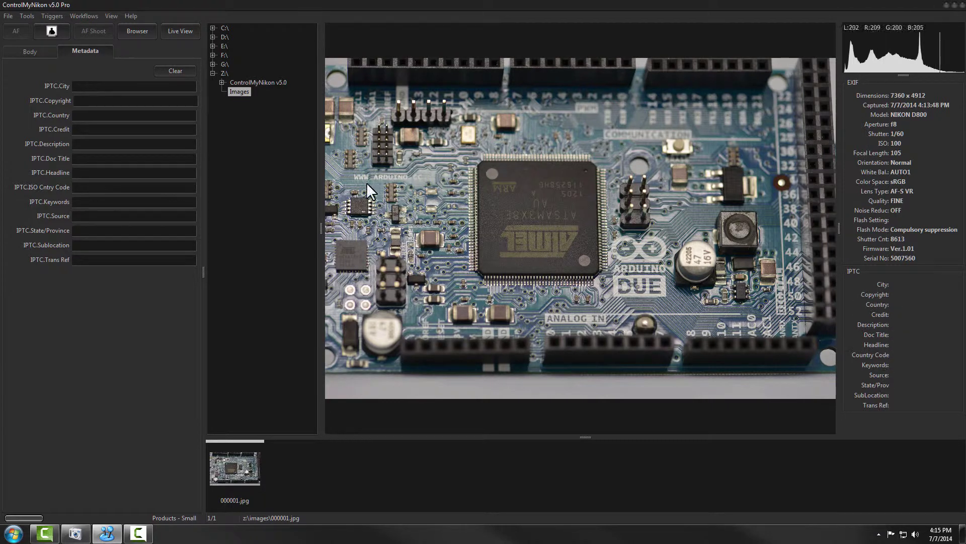
# Set IPTC City to Vancouver and IPTC Credit to the photographer's name.
pyautogui.click(99, 85)
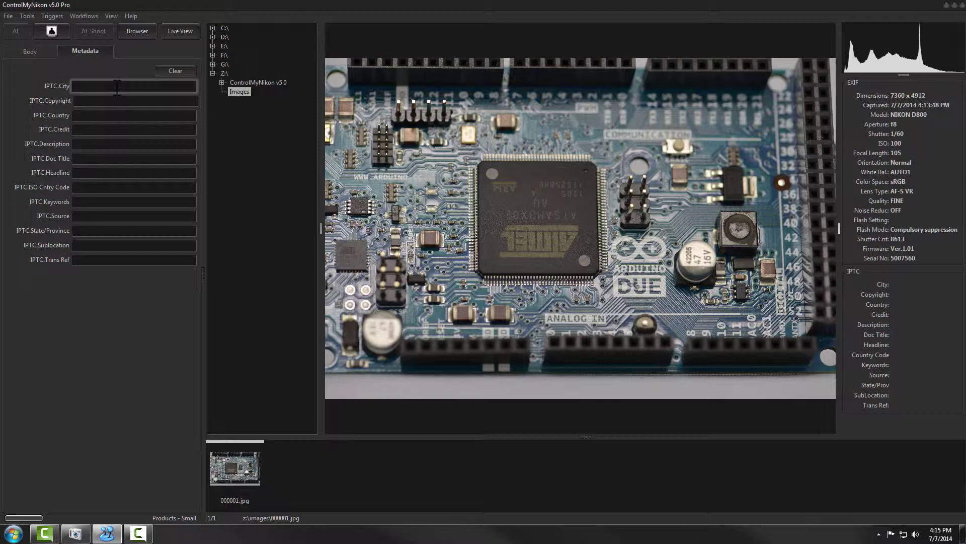
pyautogui.write('Vancouver')
pyautogui.click(96, 129)
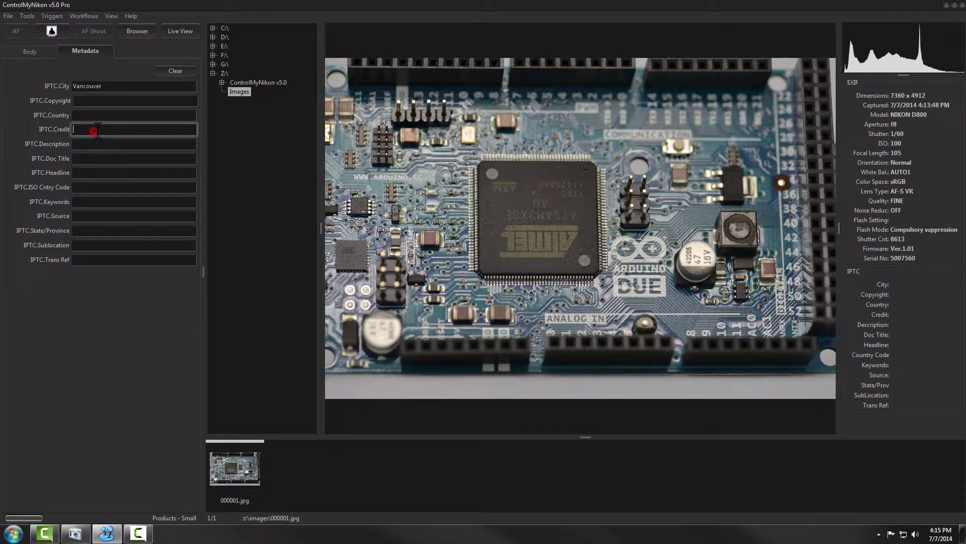
pyautogui.press('Return')
pyautogui.click(36, 50)
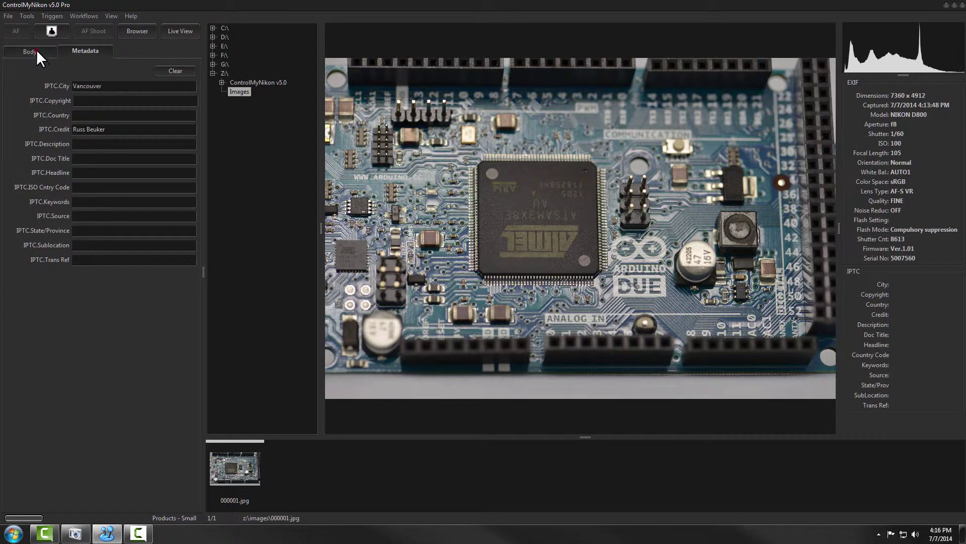
# Save the Products - Small profile and load the Products - Large profile.
pyautogui.click(177, 313)
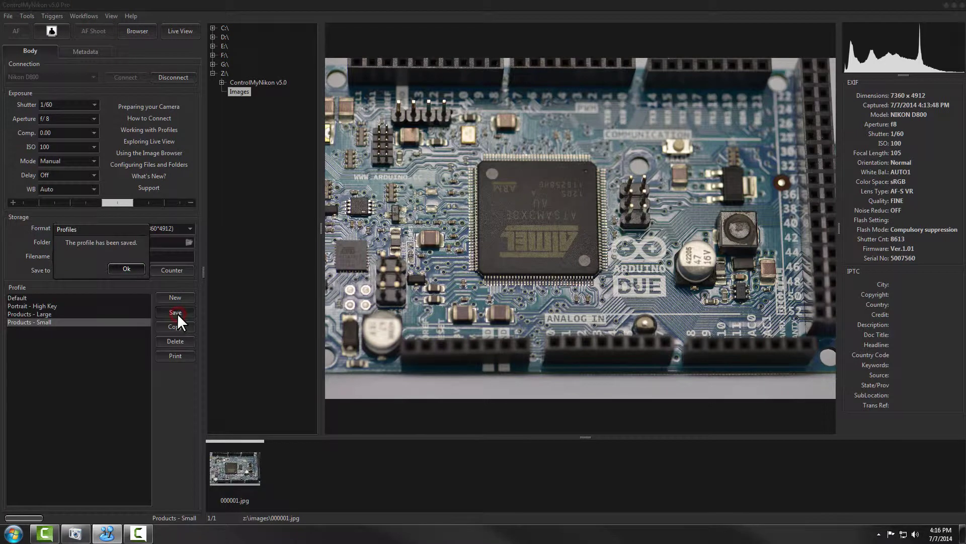
pyautogui.click(134, 268)
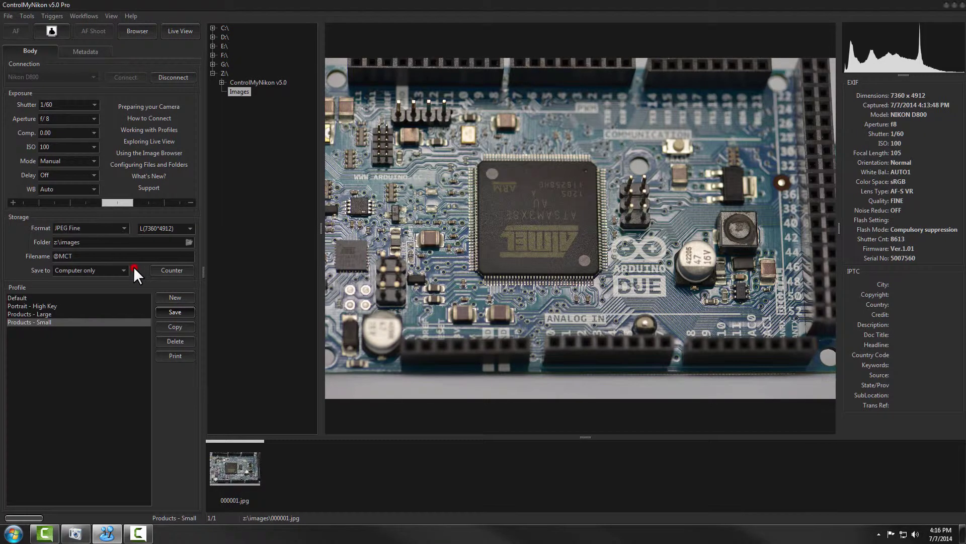
pyautogui.click(31, 314)
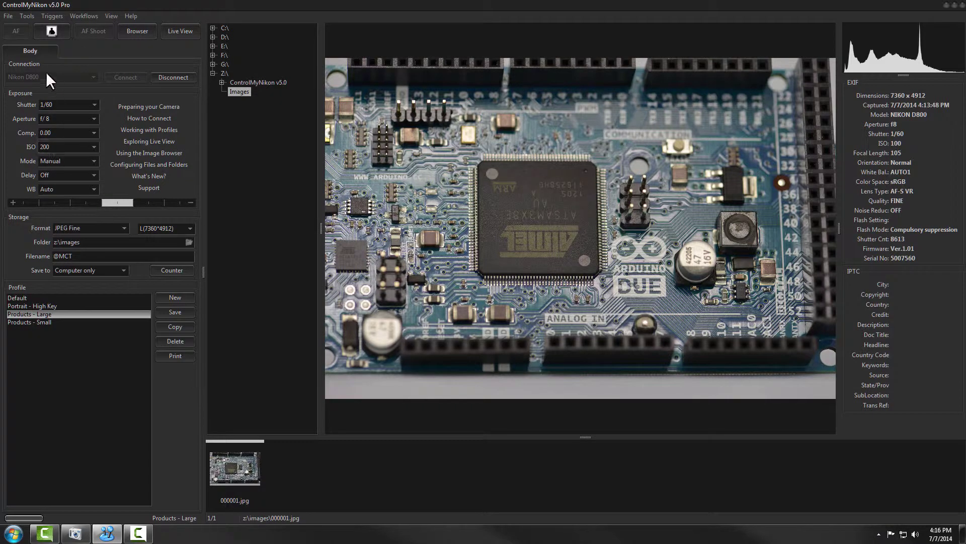
# Reload Products - Small and confirm its City Vancouver and Credit metadata persisted.
pyautogui.click(114, 15)
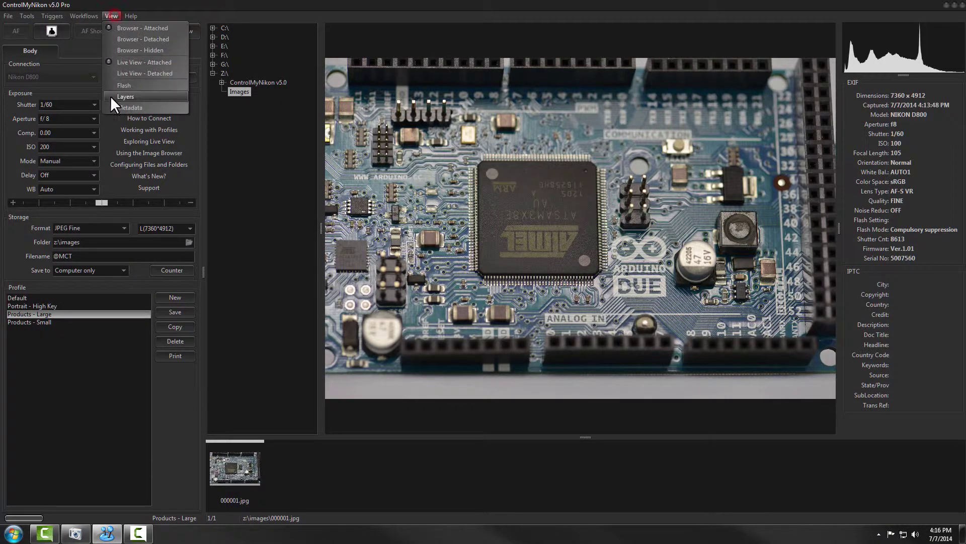
pyautogui.click(121, 107)
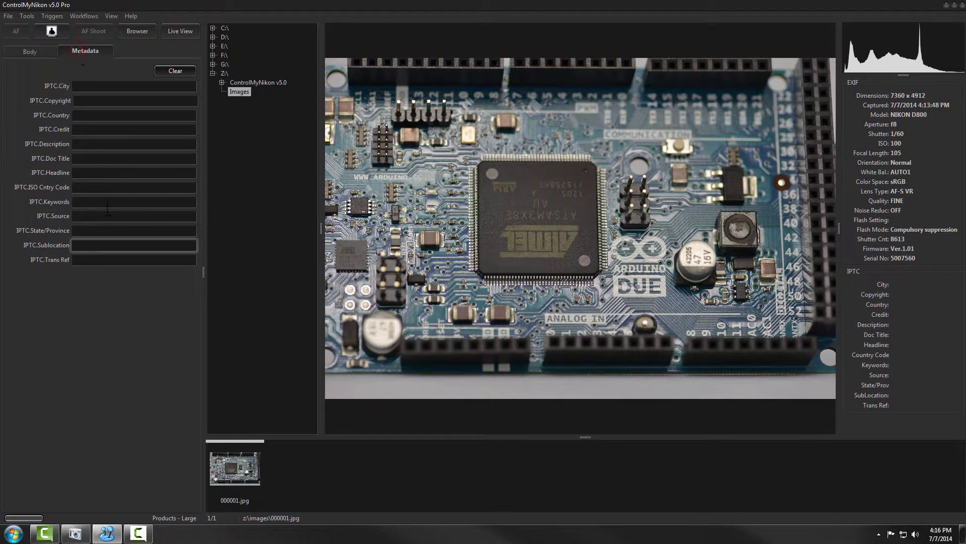
pyautogui.click(37, 50)
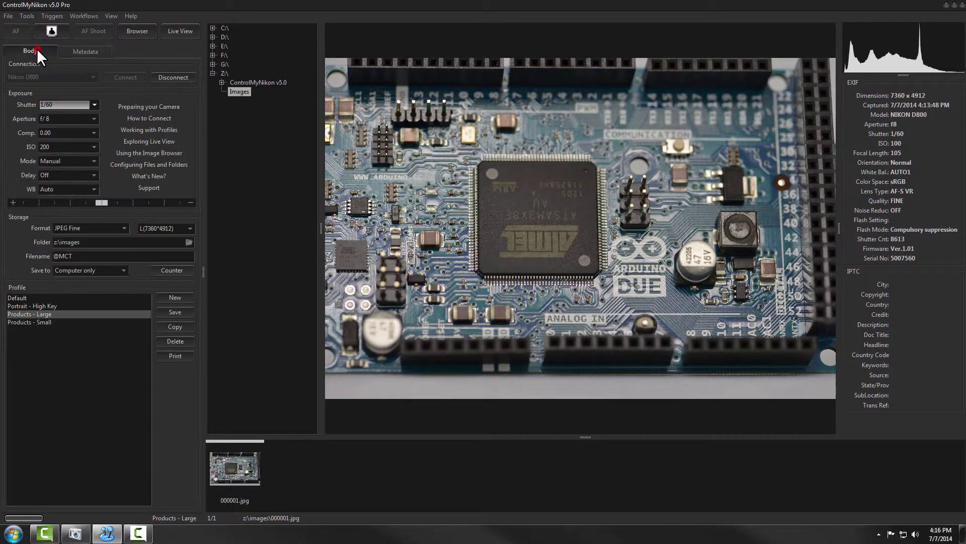
pyautogui.click(30, 323)
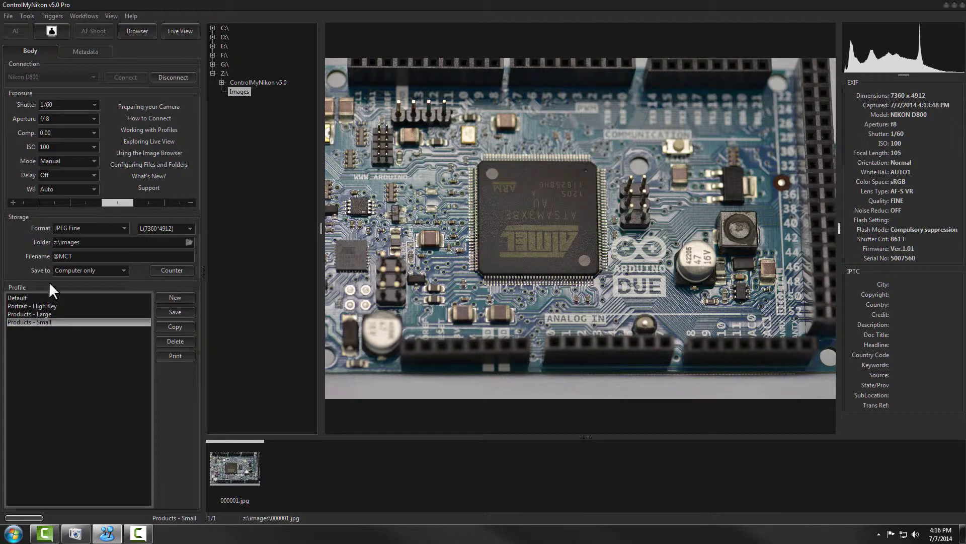
pyautogui.click(79, 50)
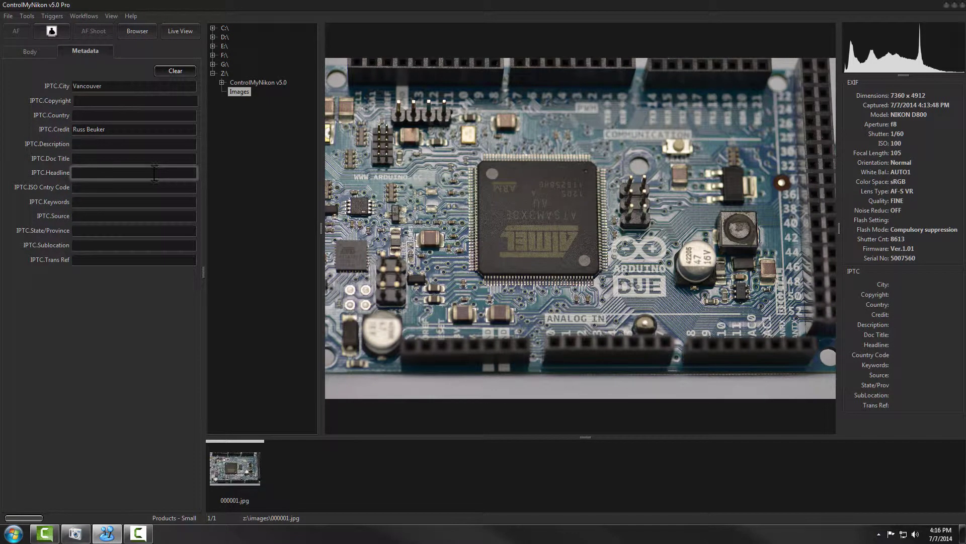
pyautogui.click(56, 29)
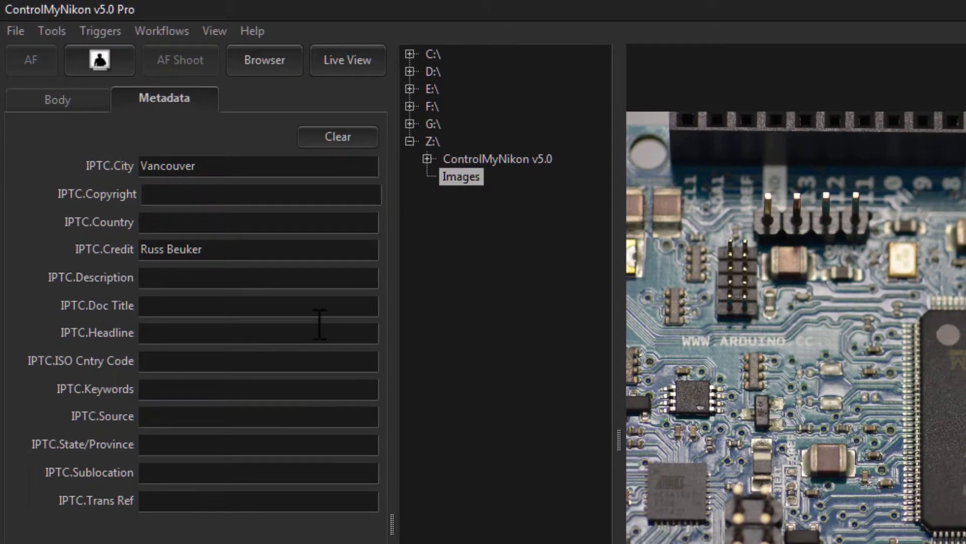
pyautogui.click(338, 137)
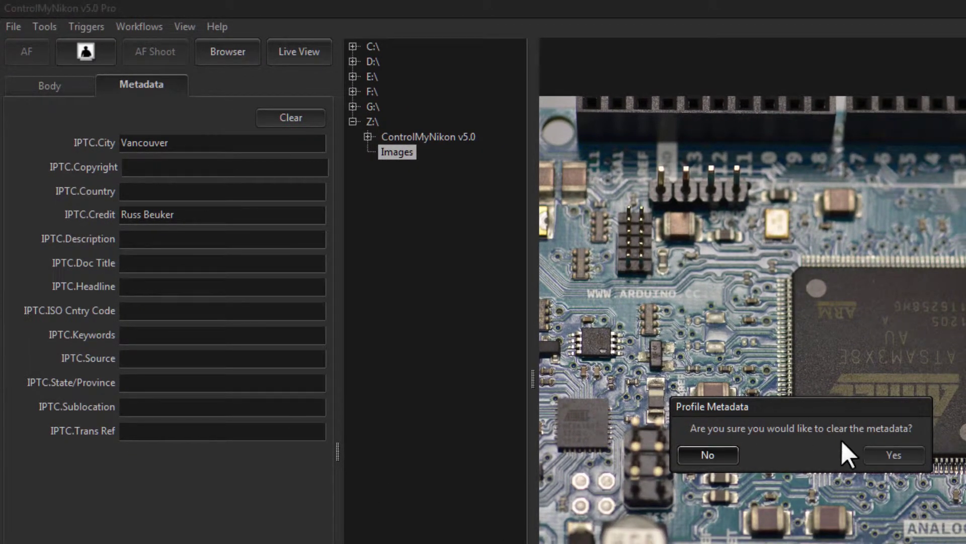
pyautogui.click(889, 452)
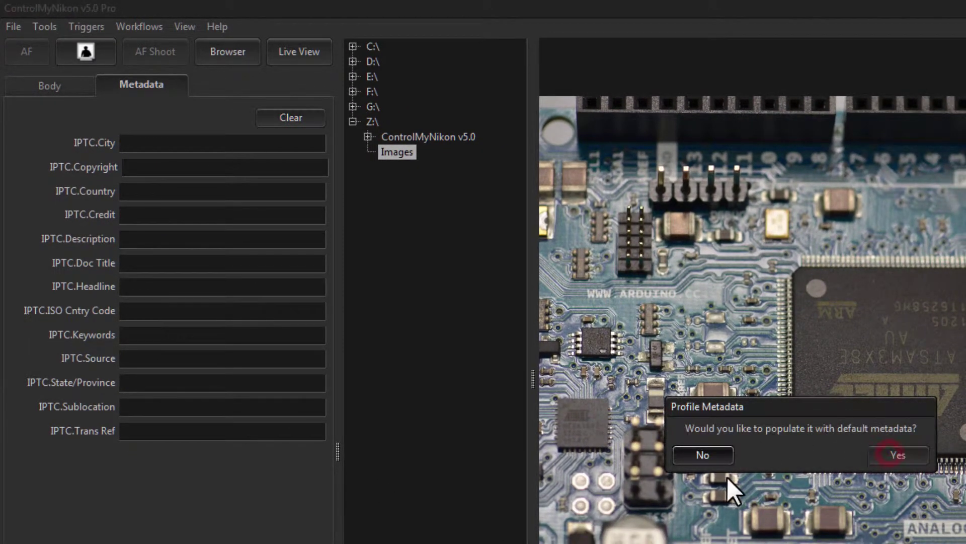
pyautogui.click(701, 453)
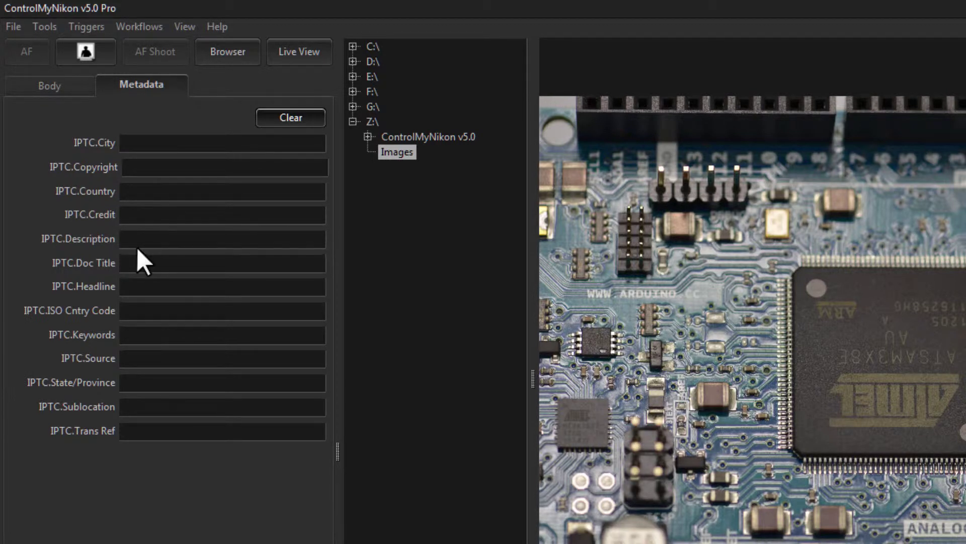
pyautogui.click(146, 211)
pyautogui.click(140, 165)
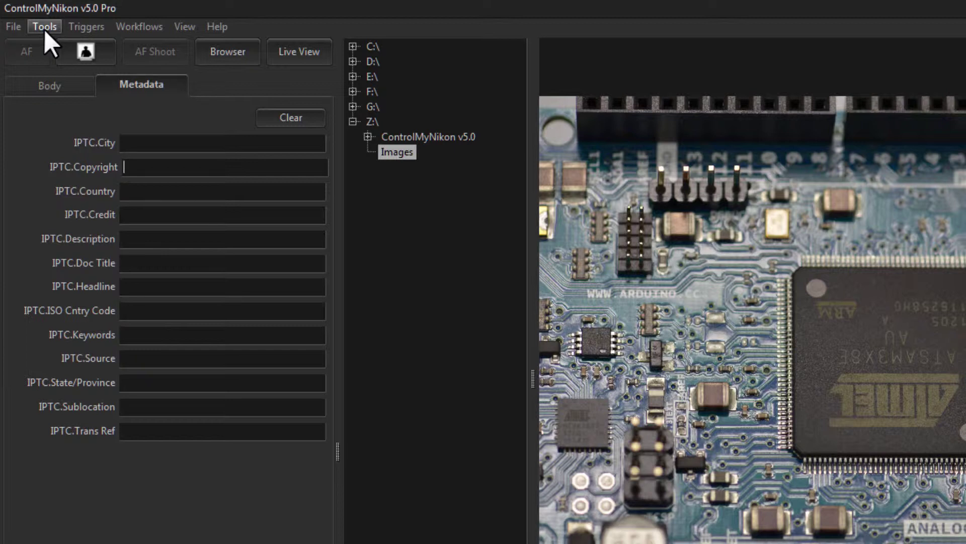
# In Preferences' Metadata tab, set default Copyright to Tetherscript and Credit to the photographer's name.
pyautogui.click(44, 27)
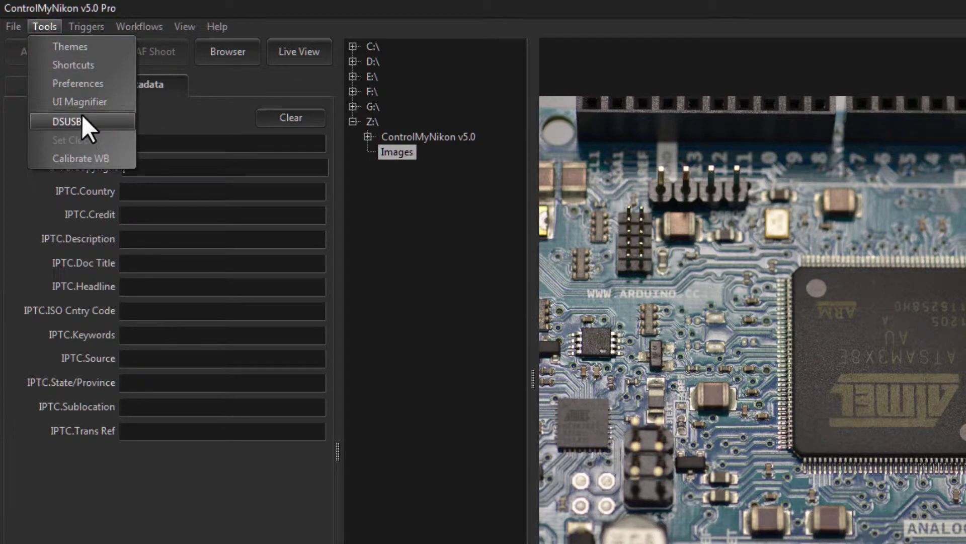
pyautogui.click(78, 82)
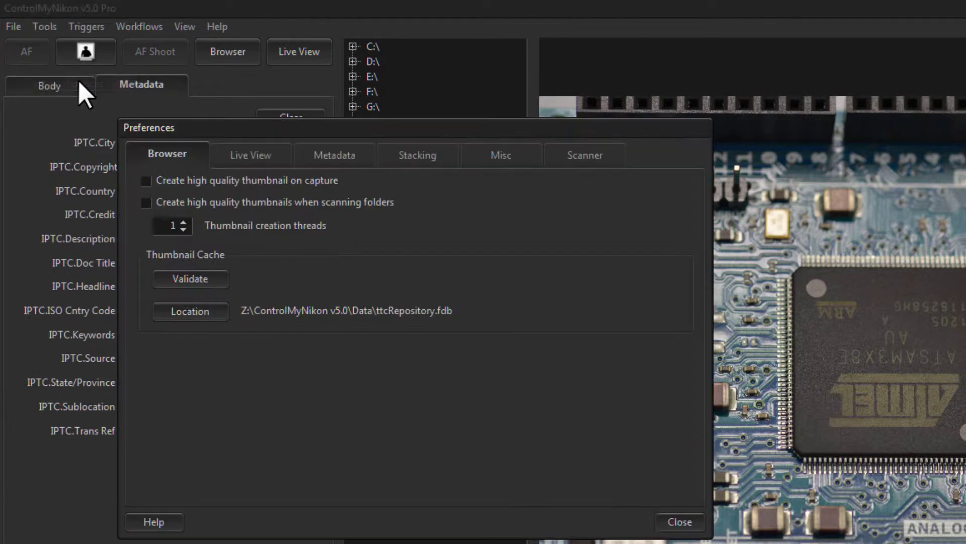
pyautogui.click(343, 159)
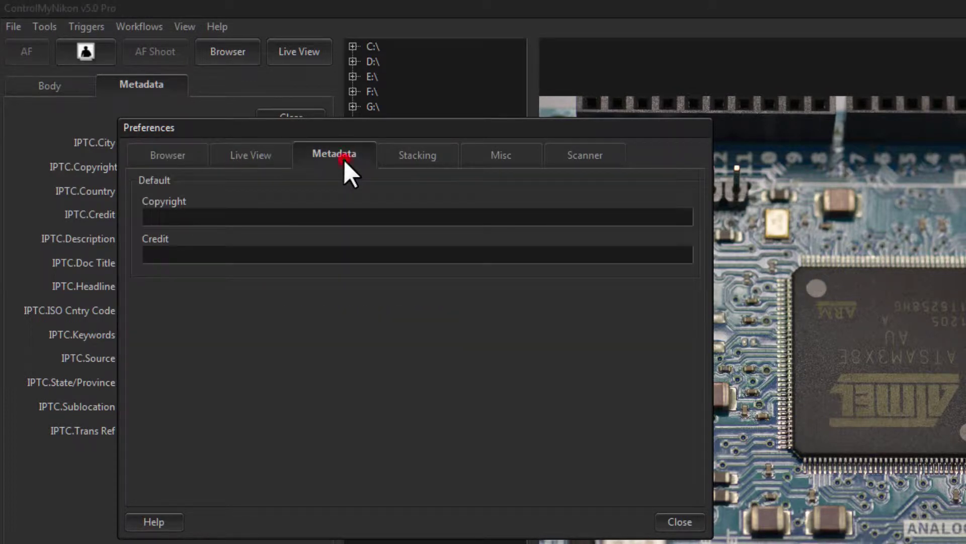
pyautogui.click(229, 216)
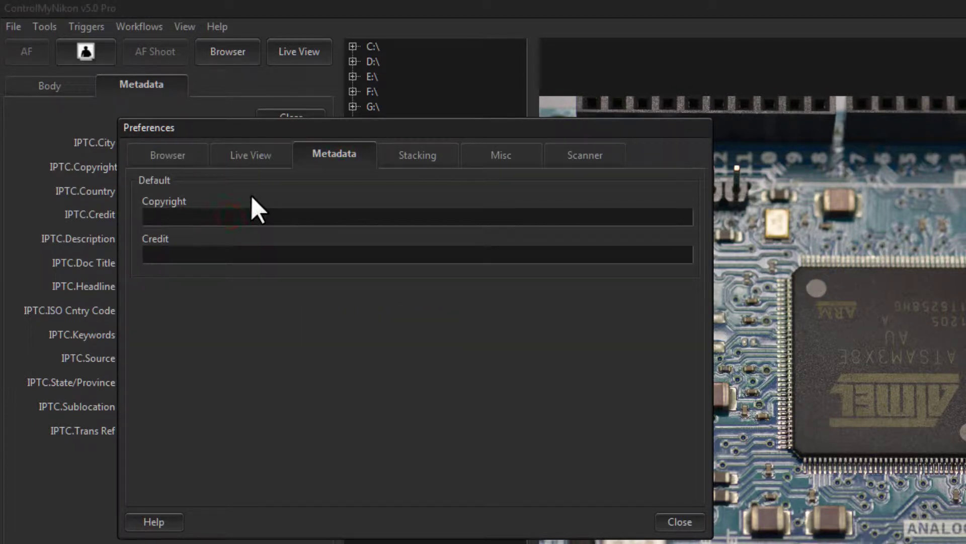
pyautogui.write('c')
pyautogui.press('BackSpace')
pyautogui.write('Tetherscript')
pyautogui.press('Tab')
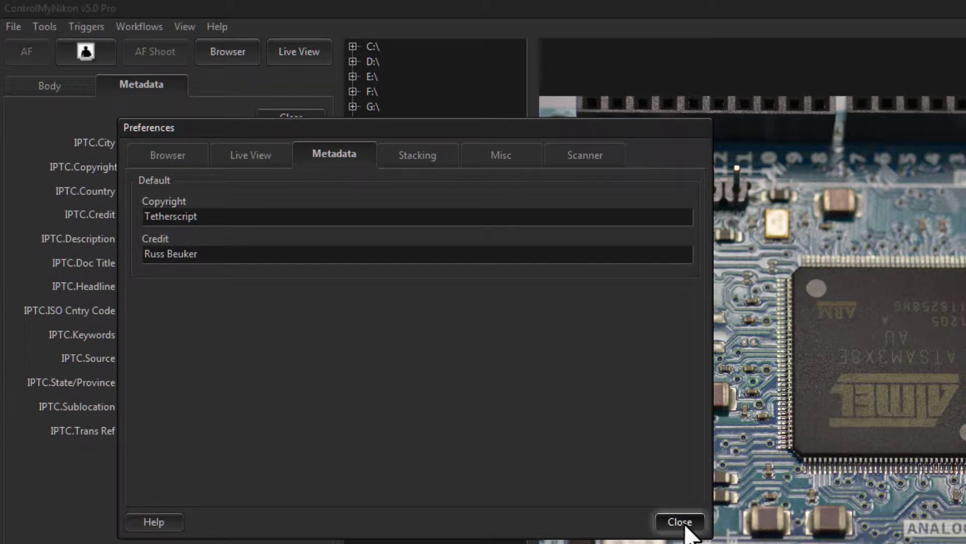
pyautogui.click(684, 523)
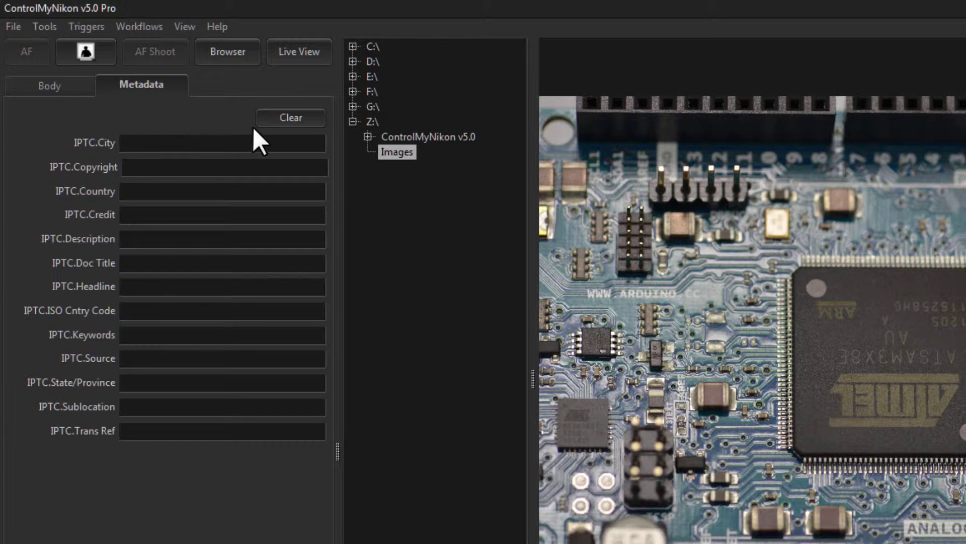
# Clear the profile metadata and refill it with the saved defaults.
pyautogui.click(290, 118)
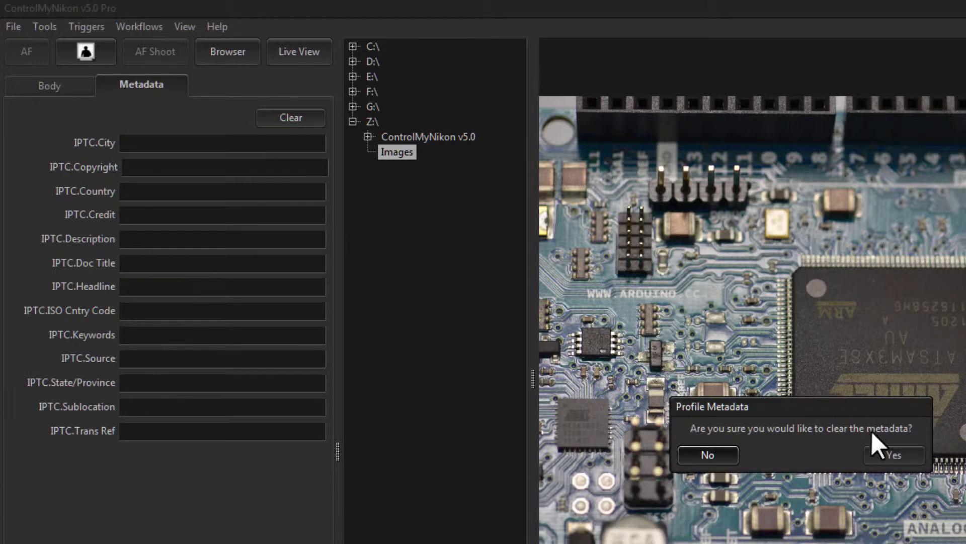
pyautogui.click(887, 453)
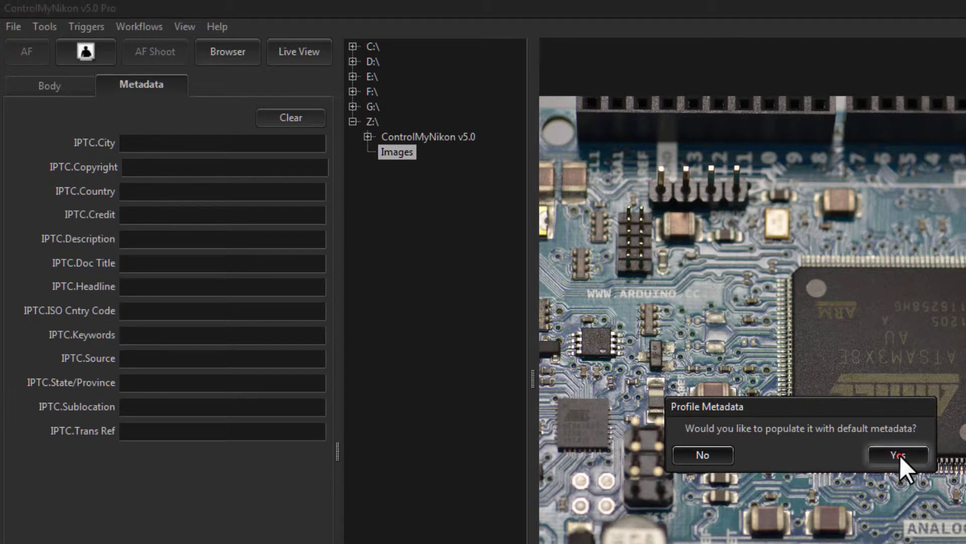
pyautogui.click(900, 455)
# Set IPTC State/Province to BC and capture 000003.jpg with the new metadata.
pyautogui.click(202, 216)
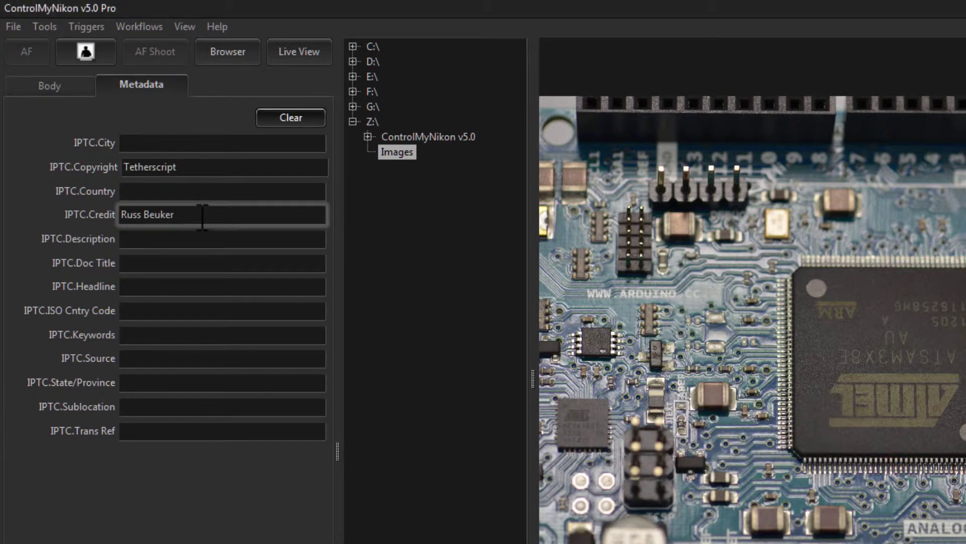
pyautogui.click(169, 383)
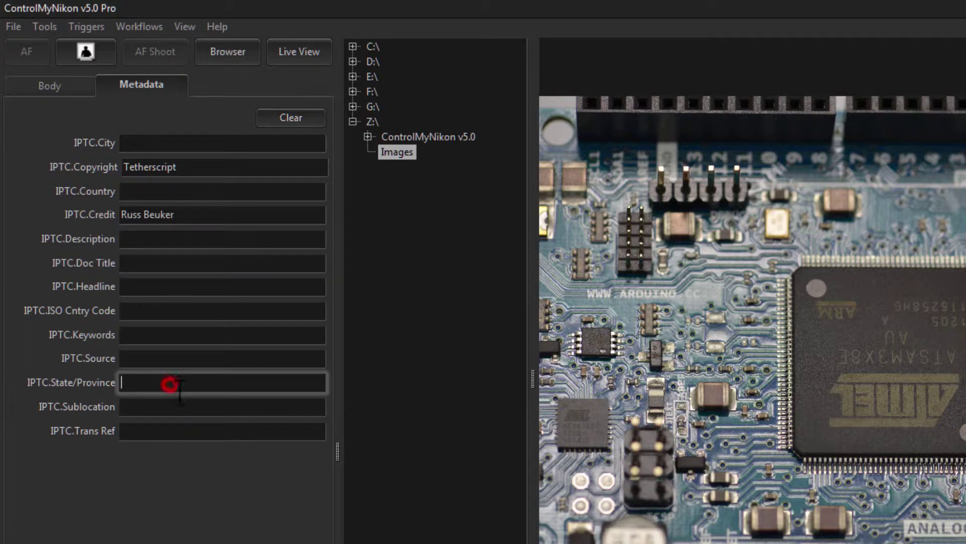
pyautogui.write('BC')
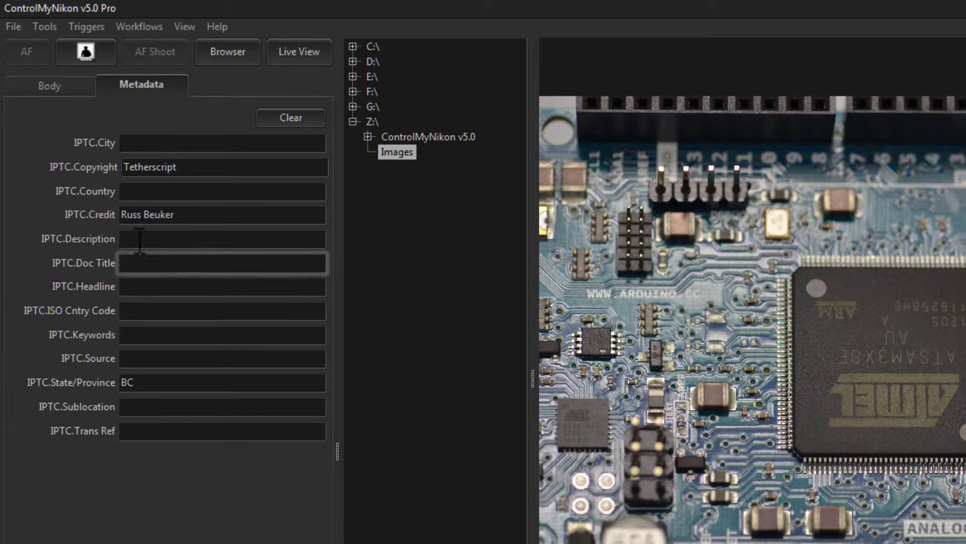
pyautogui.click(99, 49)
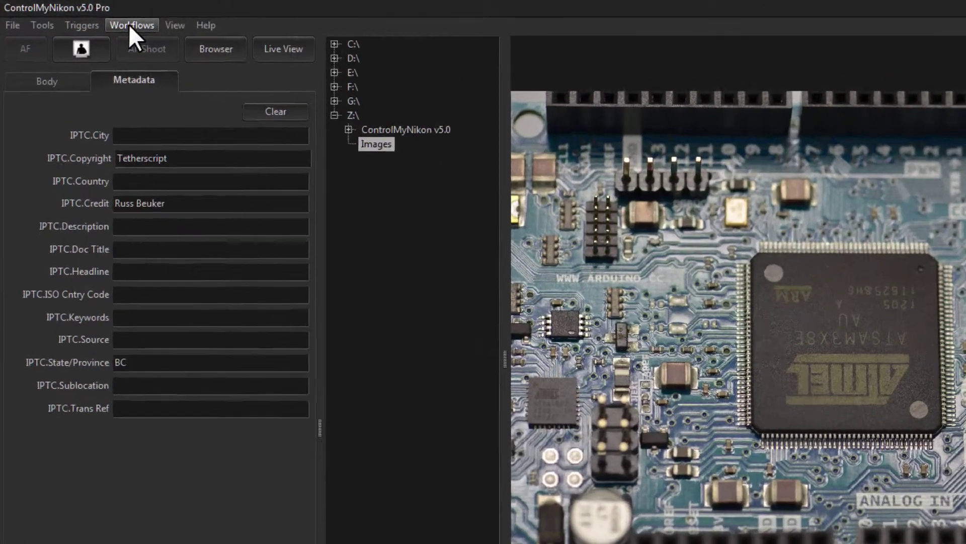
pyautogui.click(84, 16)
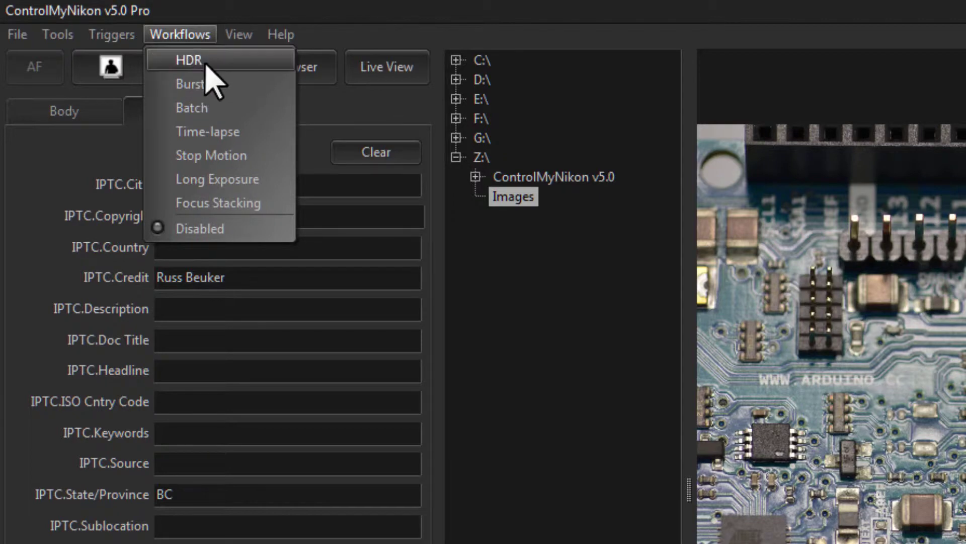
# Turn on the Batch workflow and load record 1 of job SCH078 from the data source.
pyautogui.click(204, 110)
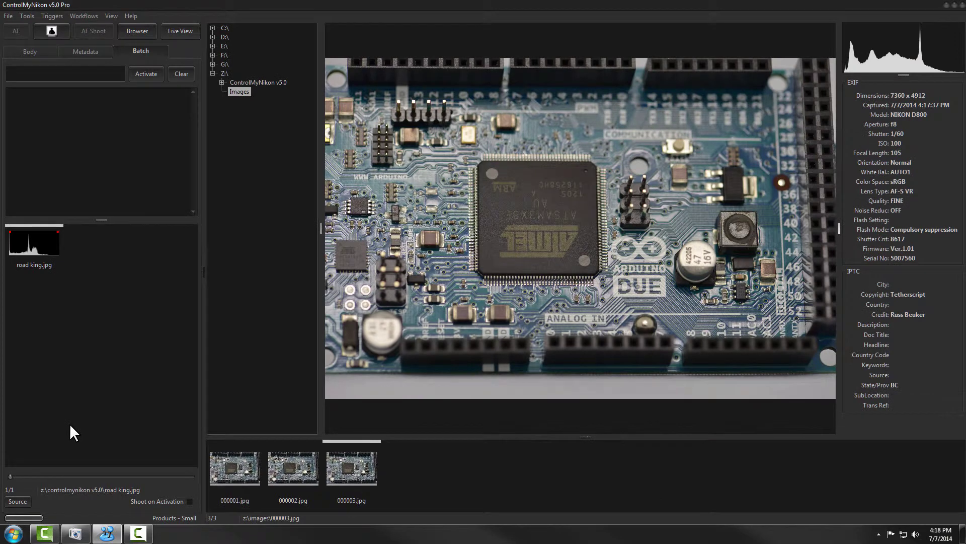
pyautogui.click(18, 501)
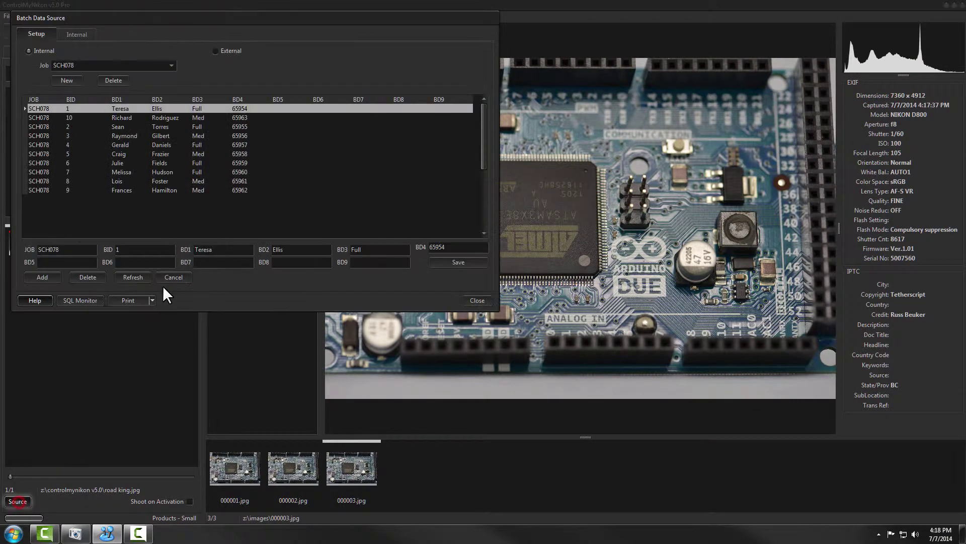
pyautogui.click(80, 108)
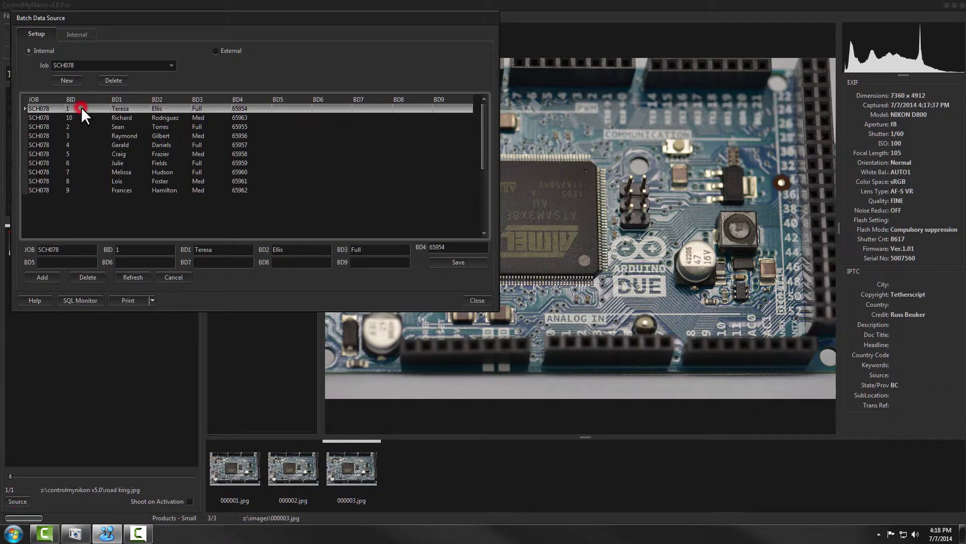
pyautogui.click(476, 300)
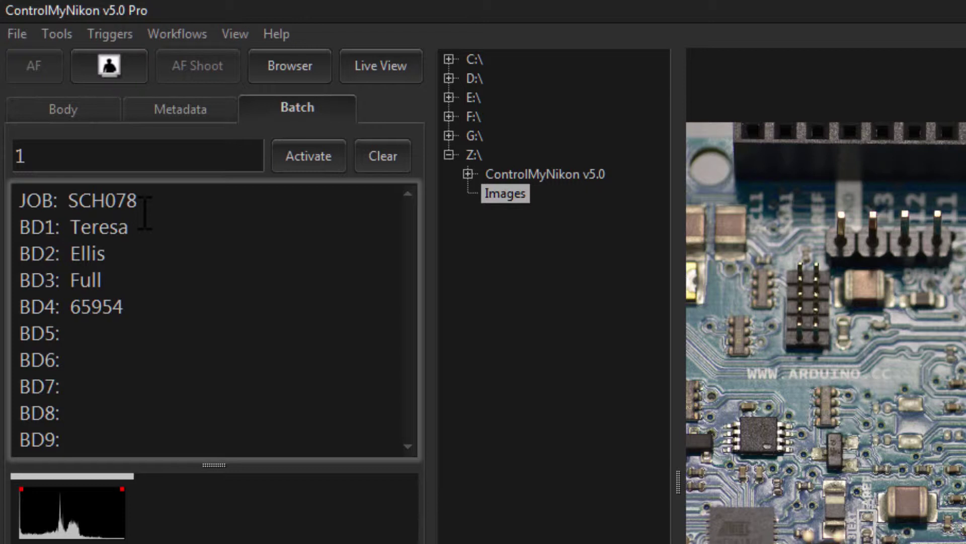
pyautogui.click(77, 160)
pyautogui.click(71, 155)
pyautogui.doubleClick(95, 155)
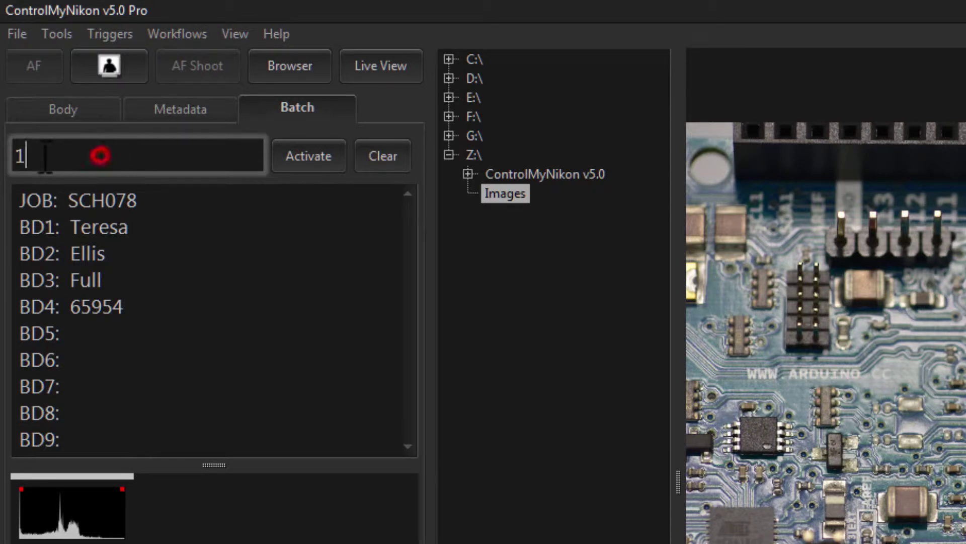
pyautogui.click(283, 157)
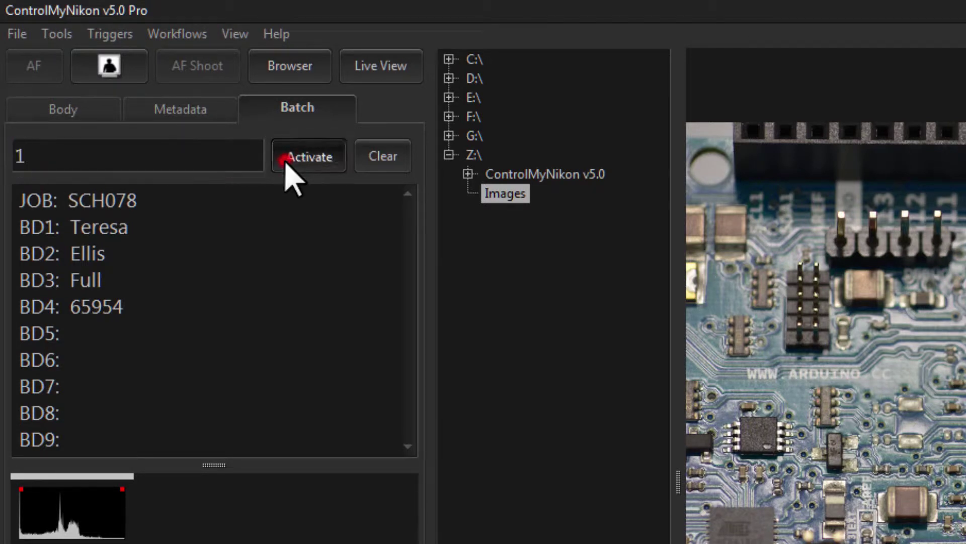
pyautogui.doubleClick(71, 201)
pyautogui.click(90, 229)
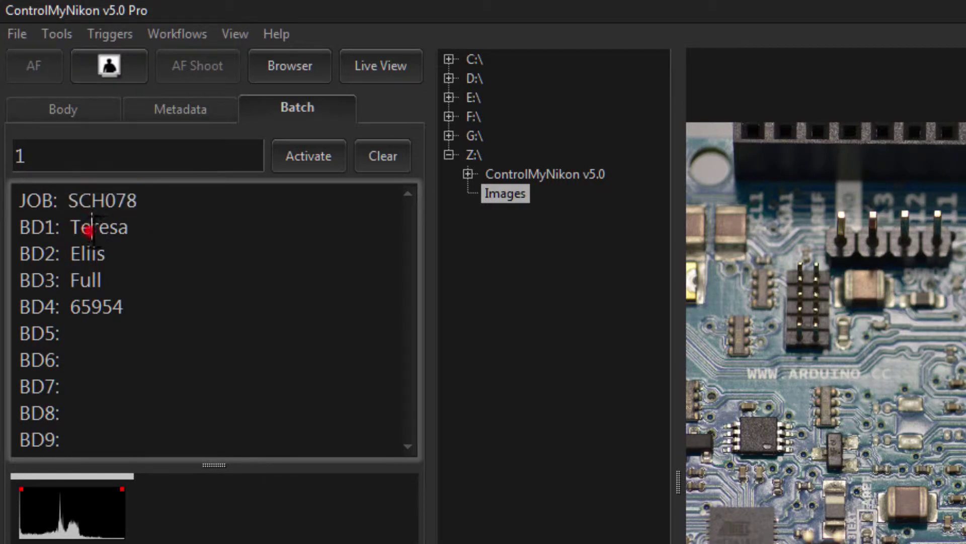
pyautogui.doubleClick(94, 228)
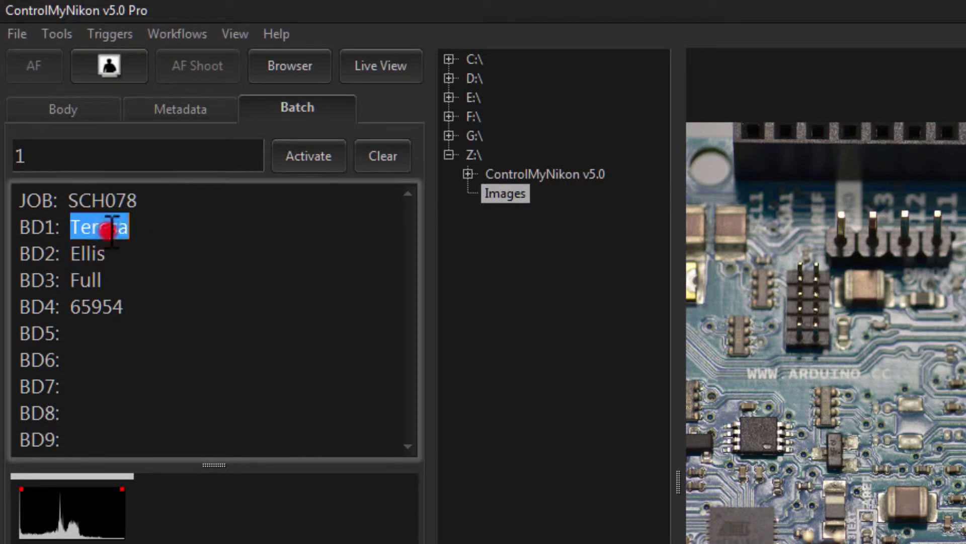
pyautogui.doubleClick(88, 253)
pyautogui.doubleClick(86, 280)
pyautogui.click(91, 307)
pyautogui.click(112, 309)
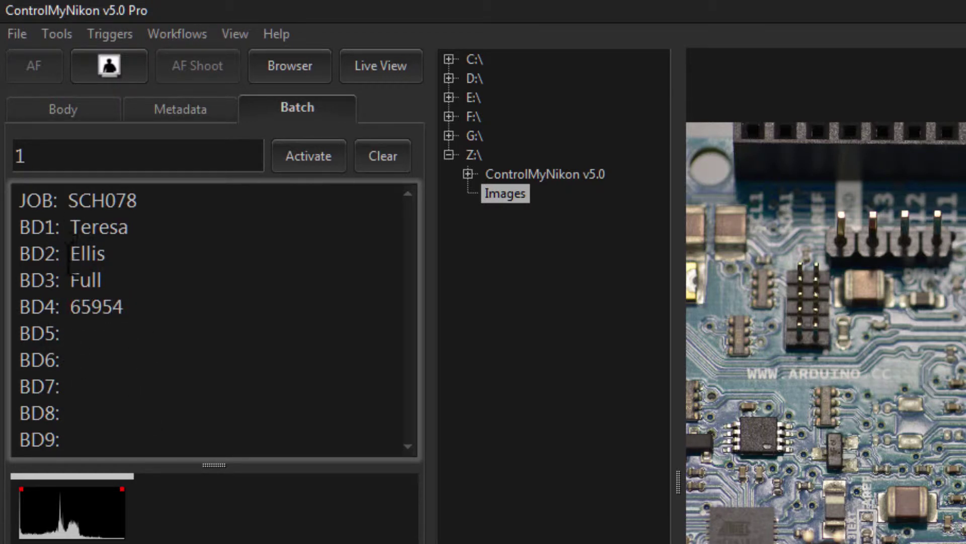
pyautogui.doubleClick(70, 227)
pyautogui.doubleClick(123, 256)
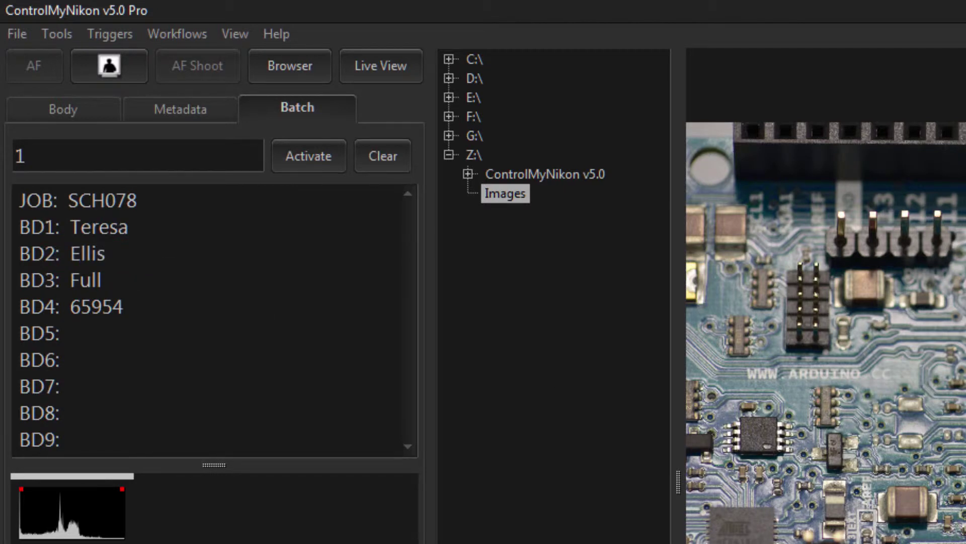
pyautogui.click(346, 276)
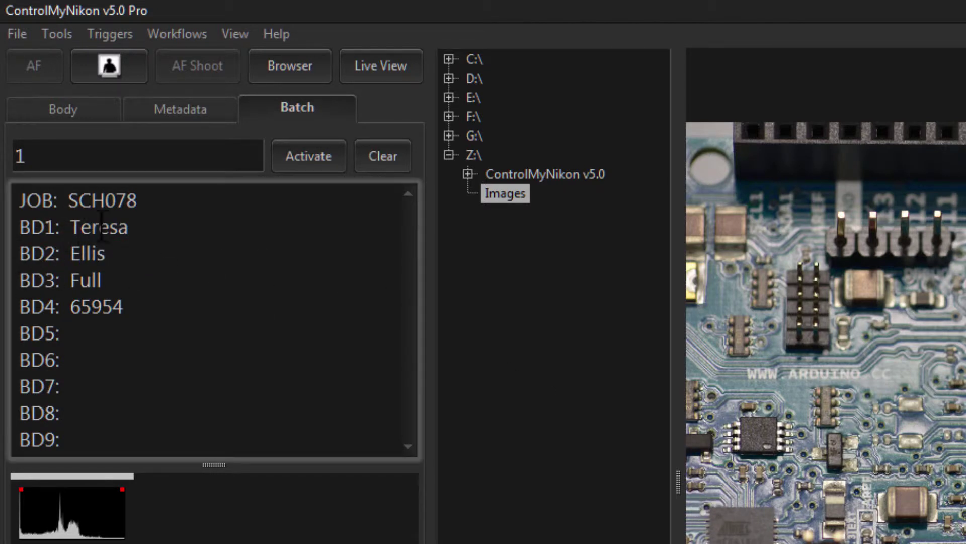
pyautogui.moveTo(141, 226); pyautogui.dragTo(22, 229)
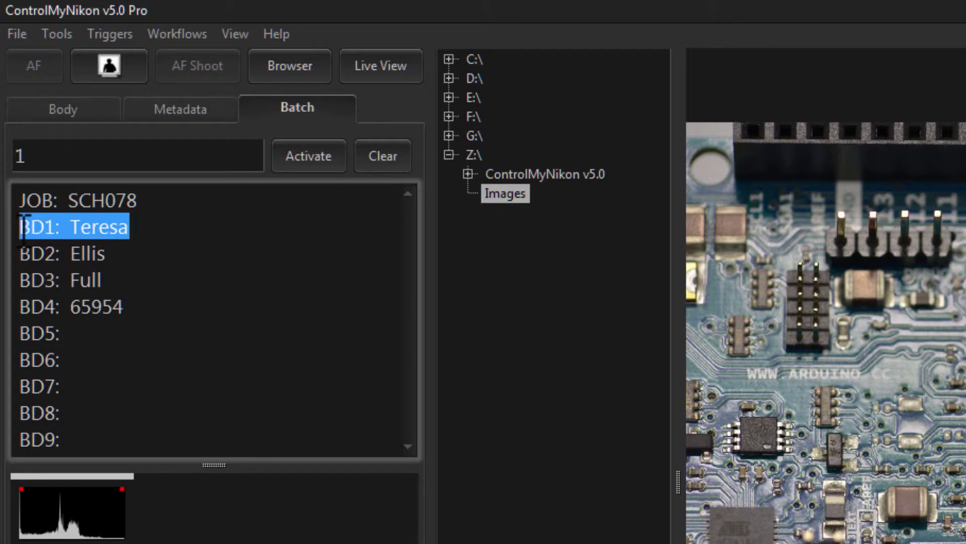
pyautogui.click(57, 227)
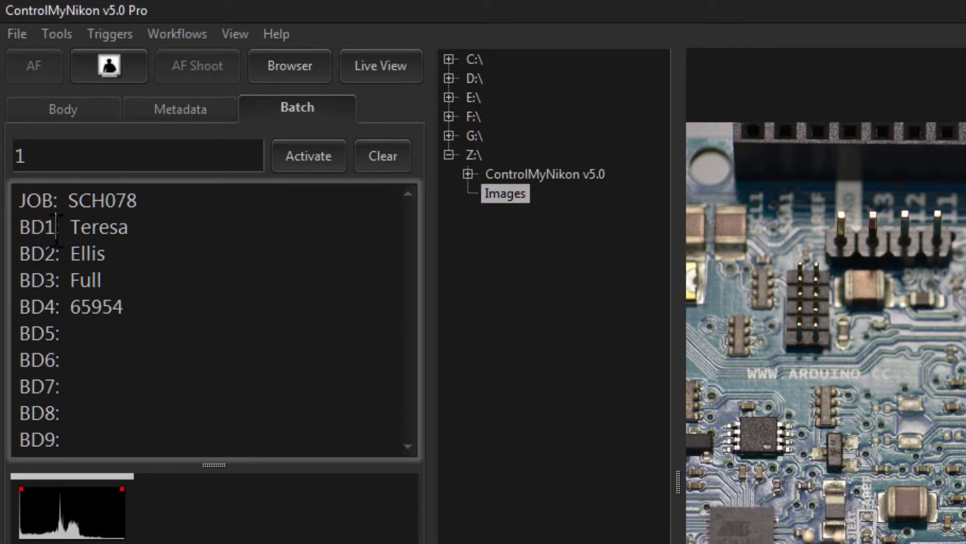
pyautogui.doubleClick(53, 227)
pyautogui.click(49, 280)
pyautogui.click(106, 254)
pyautogui.doubleClick(102, 253)
pyautogui.click(86, 277)
pyautogui.moveTo(60, 255); pyautogui.dragTo(13, 254)
pyautogui.click(71, 278)
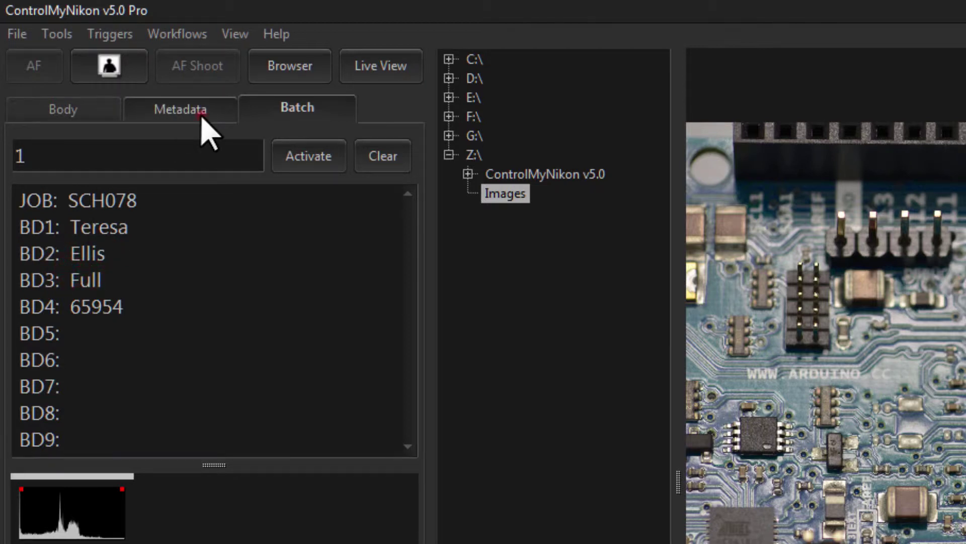
pyautogui.click(209, 134)
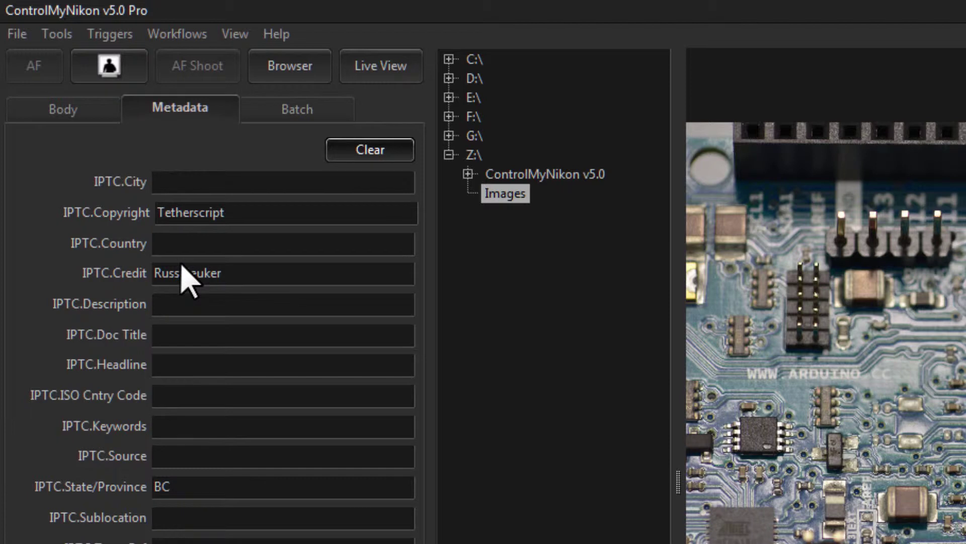
pyautogui.click(214, 337)
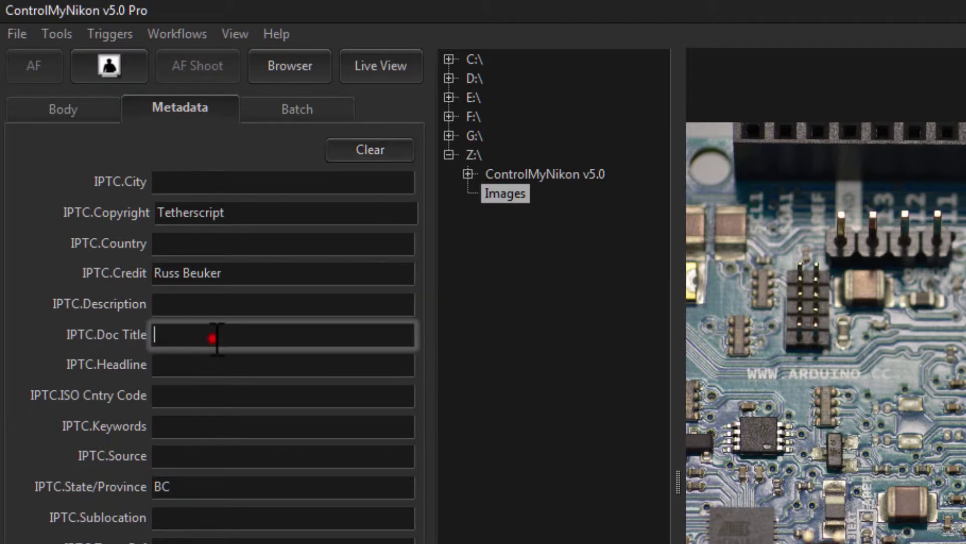
pyautogui.write('@BD1')
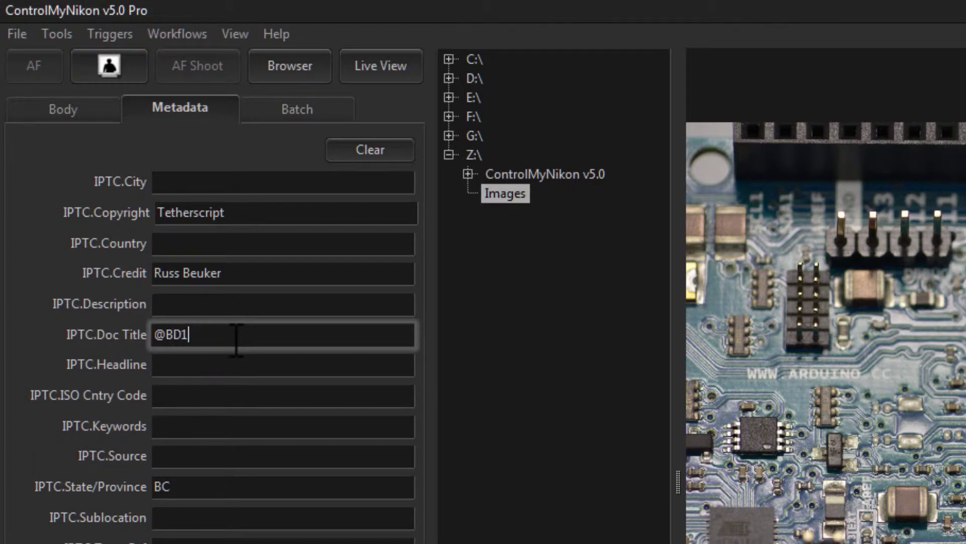
pyautogui.click(220, 362)
pyautogui.write('BD')
pyautogui.moveTo(184, 363); pyautogui.dragTo(137, 366)
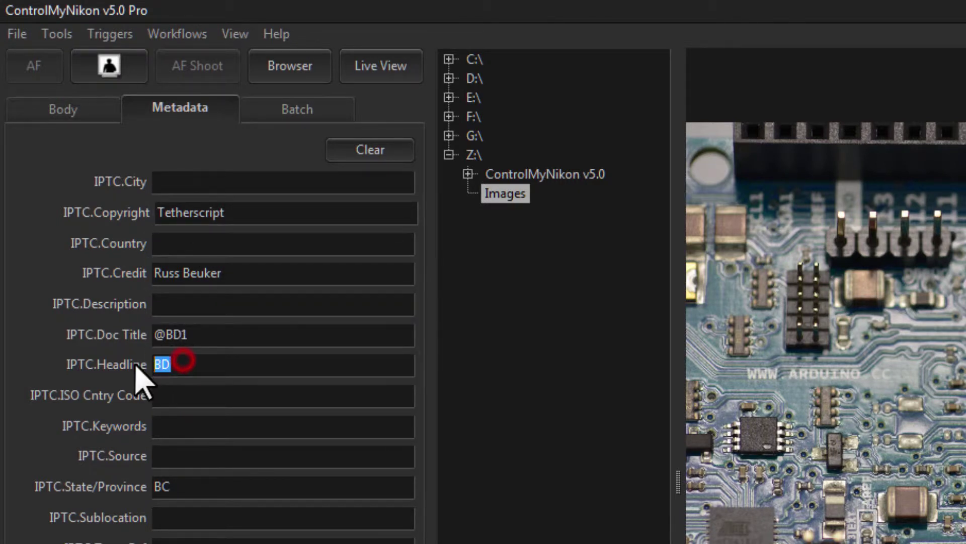
pyautogui.write('@B')
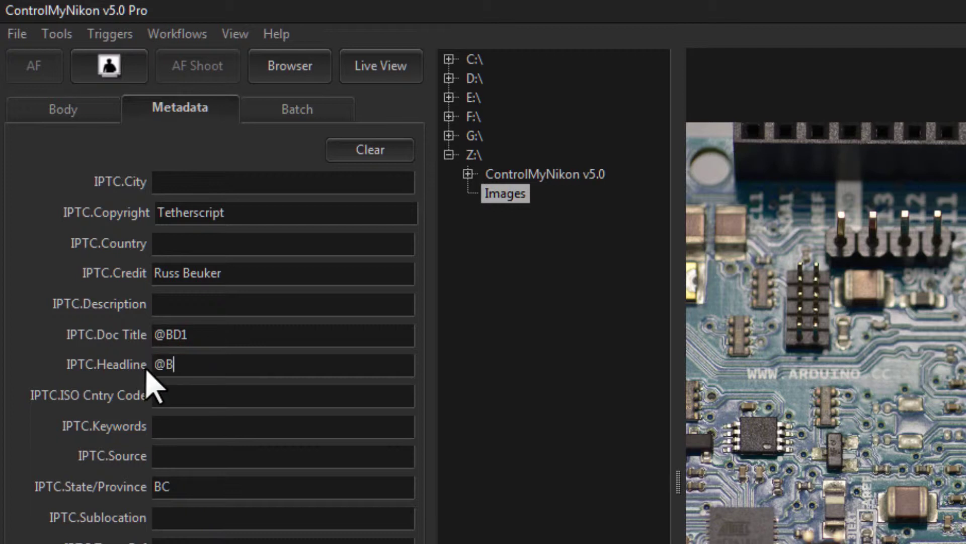
pyautogui.write('D2')
pyautogui.click(192, 390)
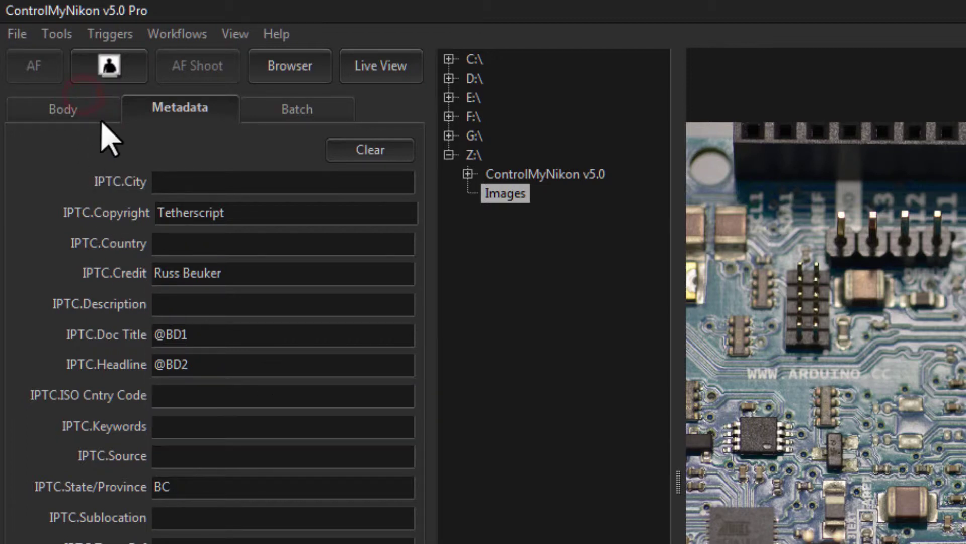
# Confirm batch record 1 is active and capture 000004.jpg into z:\images.
pyautogui.click(91, 104)
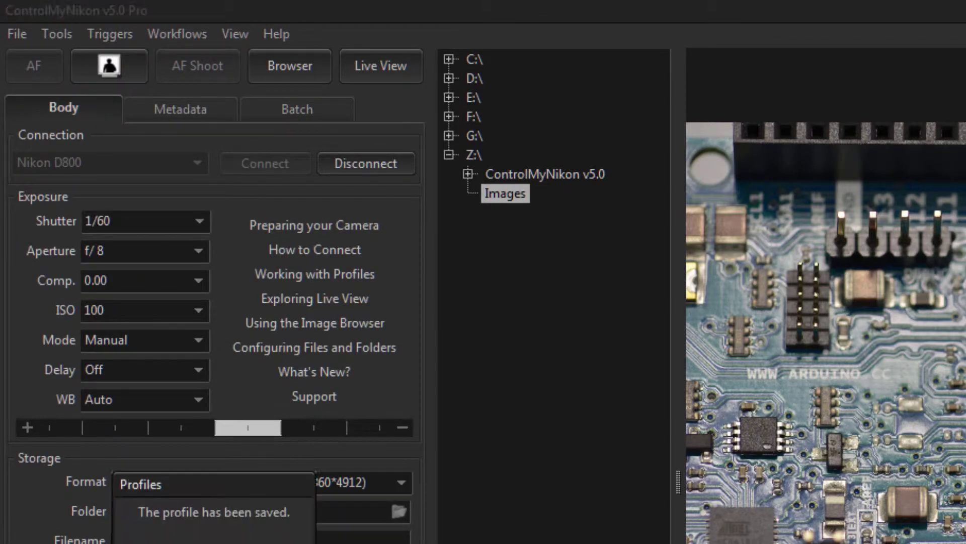
pyautogui.click(177, 112)
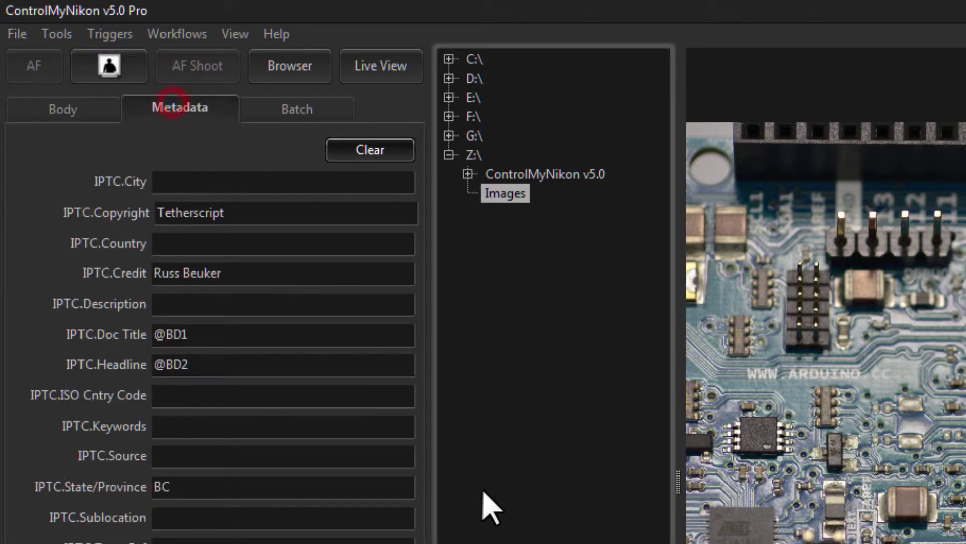
pyautogui.click(272, 111)
pyautogui.click(158, 161)
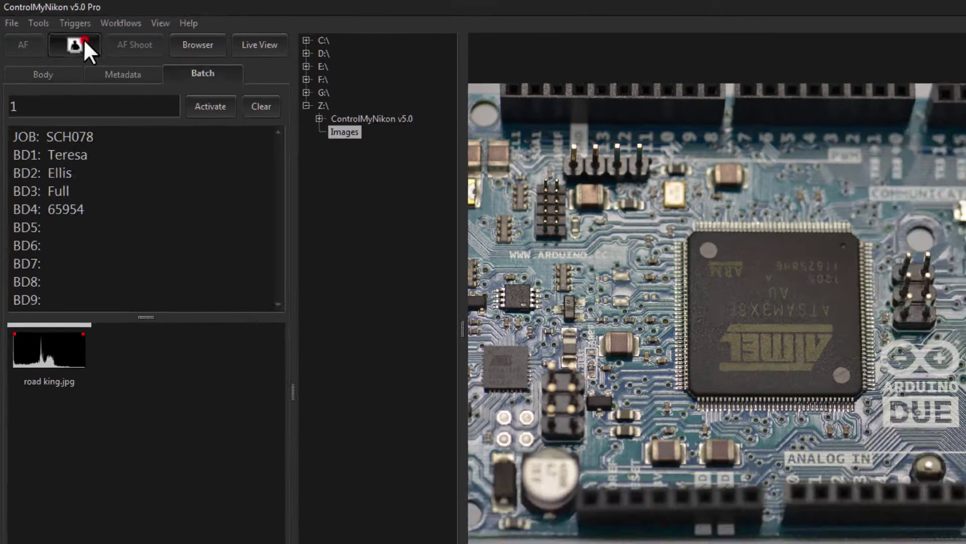
pyautogui.click(123, 59)
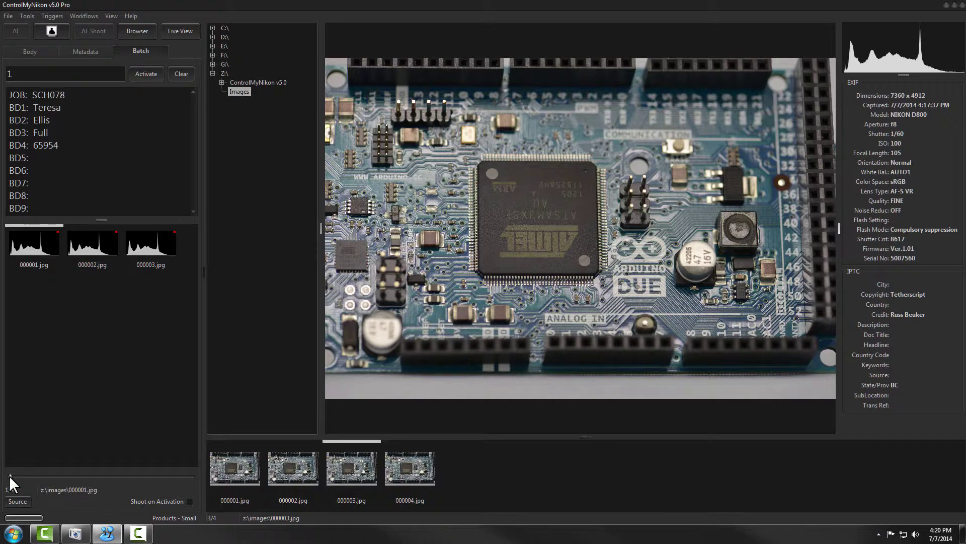
# Select 000004.jpg and verify its IPTC Doc Title and Headline hold the record's first and last name.
pyautogui.click(390, 470)
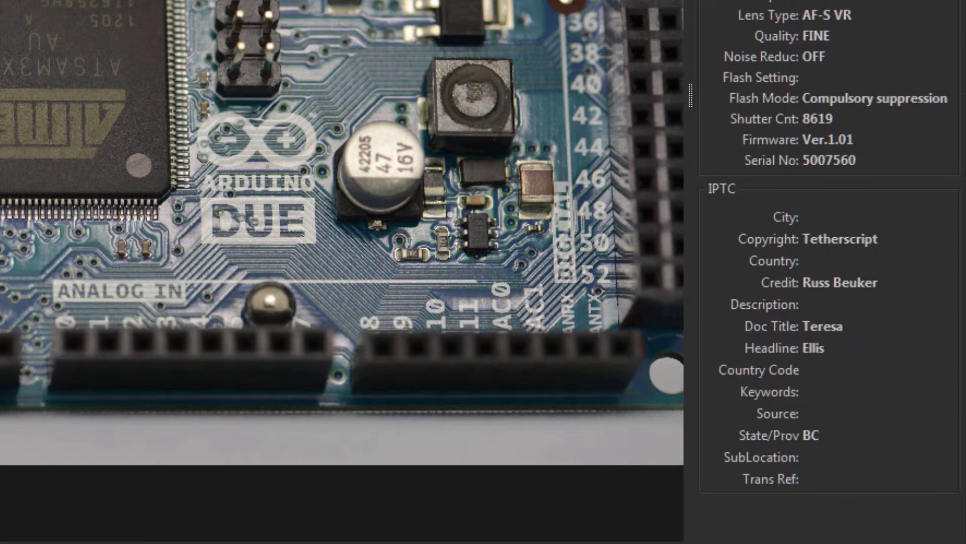
pyautogui.click(837, 332)
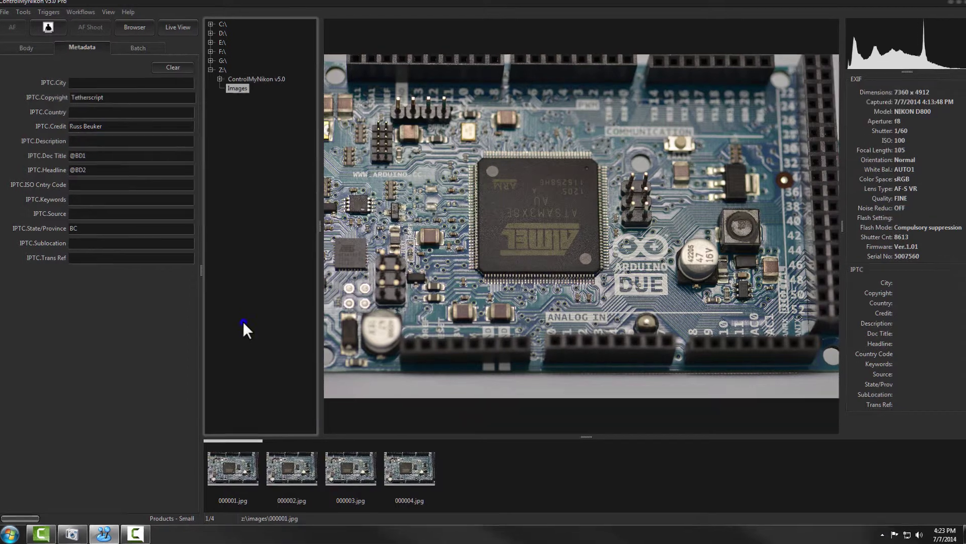
# Search the images for the record's first name and open the single match, 000004.jpg.
pyautogui.rightClick(246, 324)
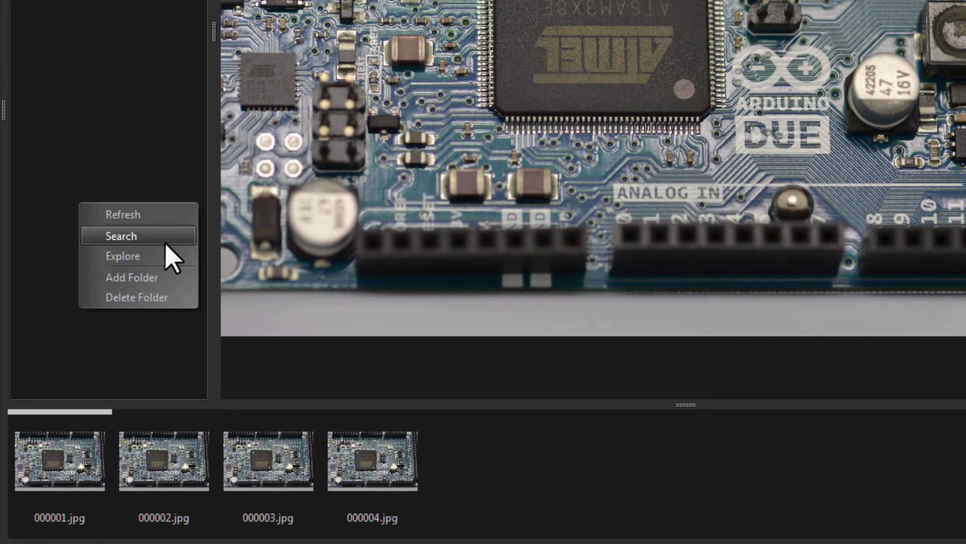
pyautogui.click(166, 236)
pyautogui.click(103, 350)
pyautogui.write('Teresa')
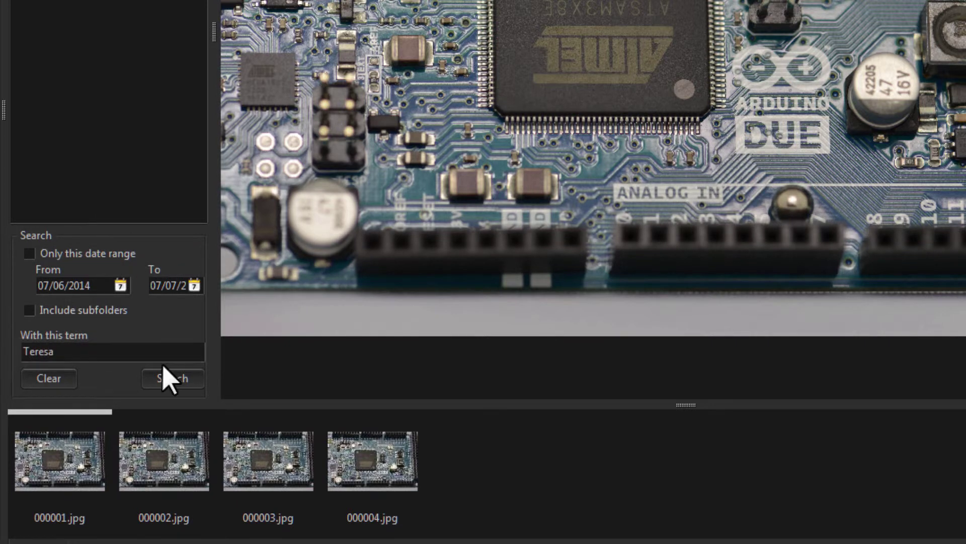
pyautogui.click(165, 380)
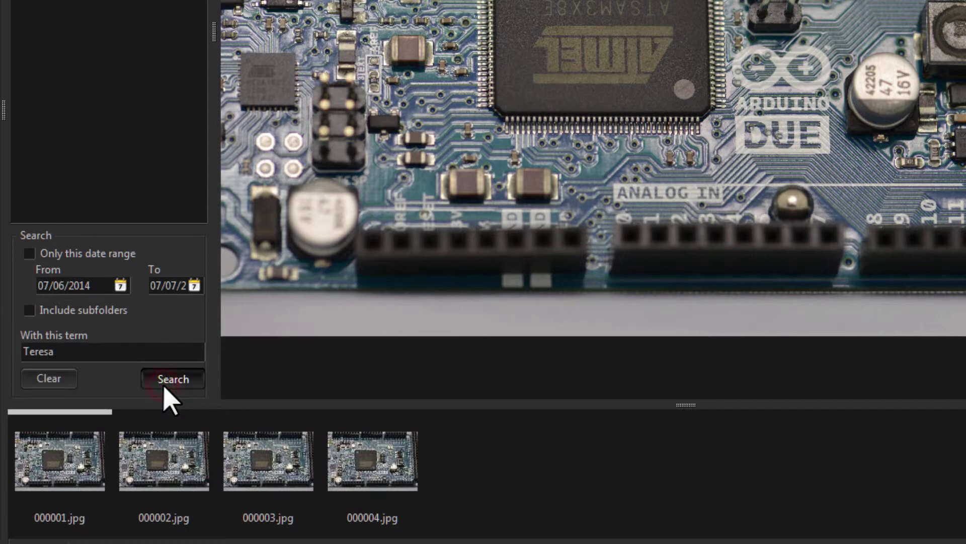
pyautogui.click(164, 388)
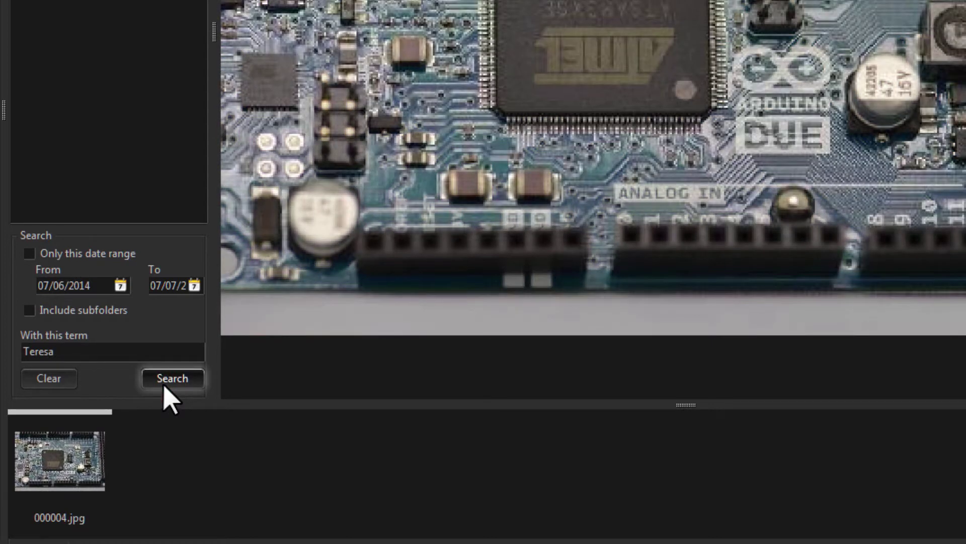
pyautogui.click(76, 474)
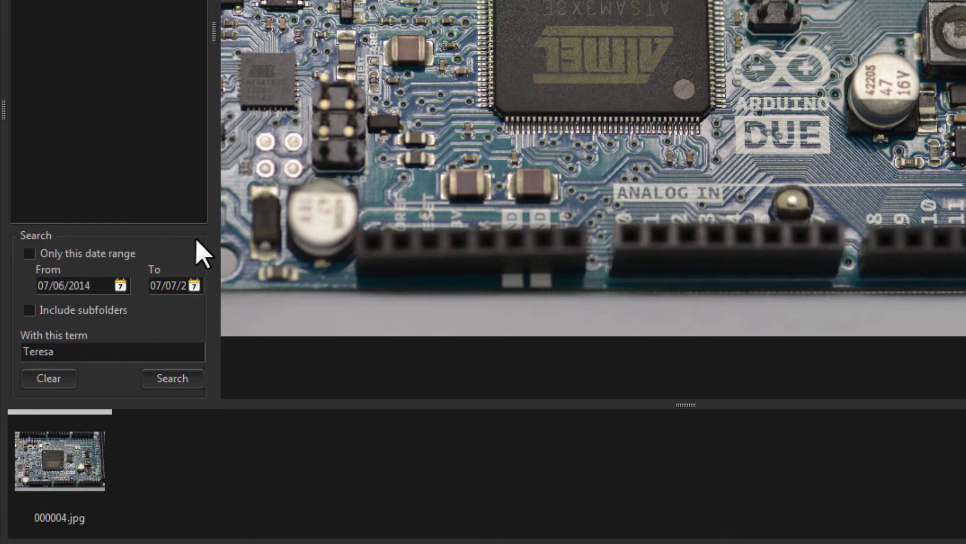
# Retry the search with a shortened name, then clear it and return to the folder tree view.
pyautogui.click(40, 350)
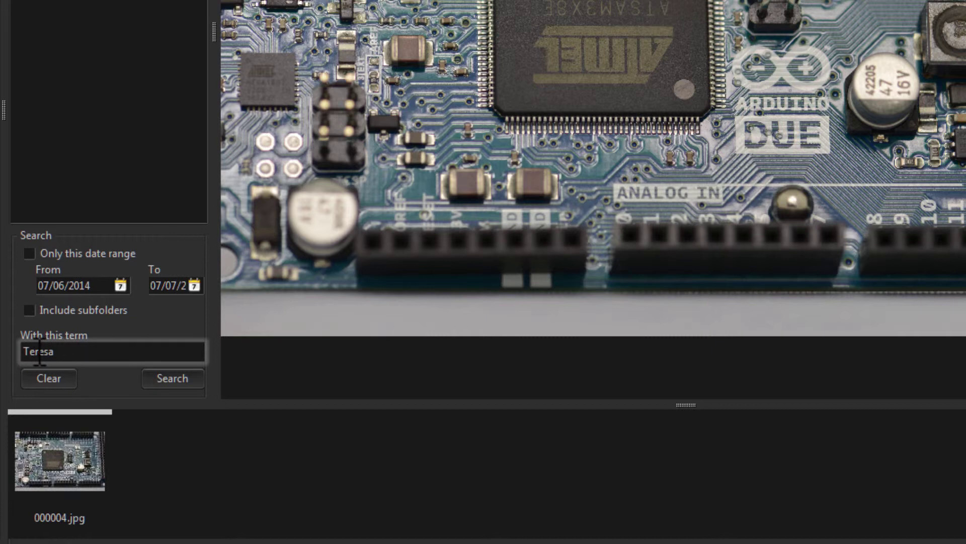
pyautogui.moveTo(26, 351)
pyautogui.mouseDown()
pyautogui.moveTo(24, 367)
pyautogui.moveTo(29, 353)
pyautogui.mouseUp()
pyautogui.press('BackSpace')
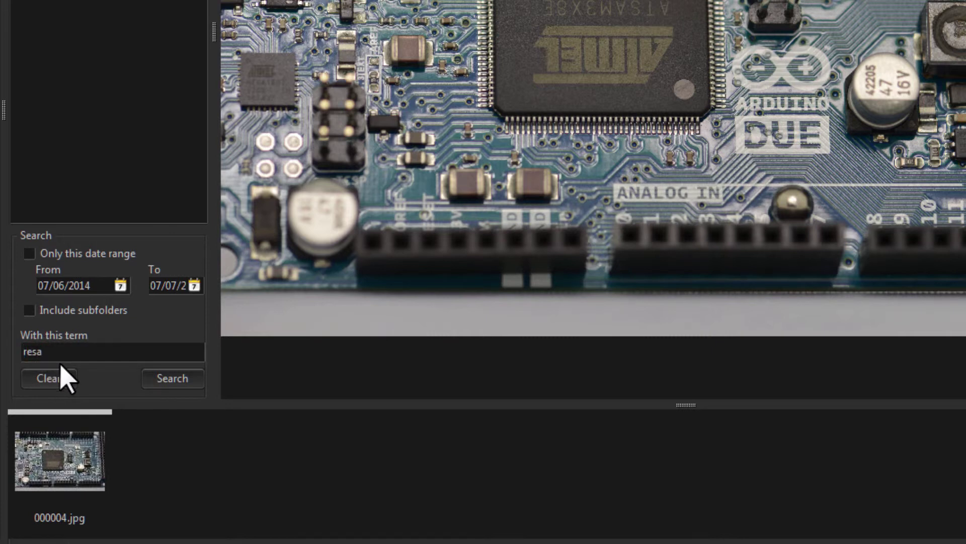
pyautogui.click(169, 388)
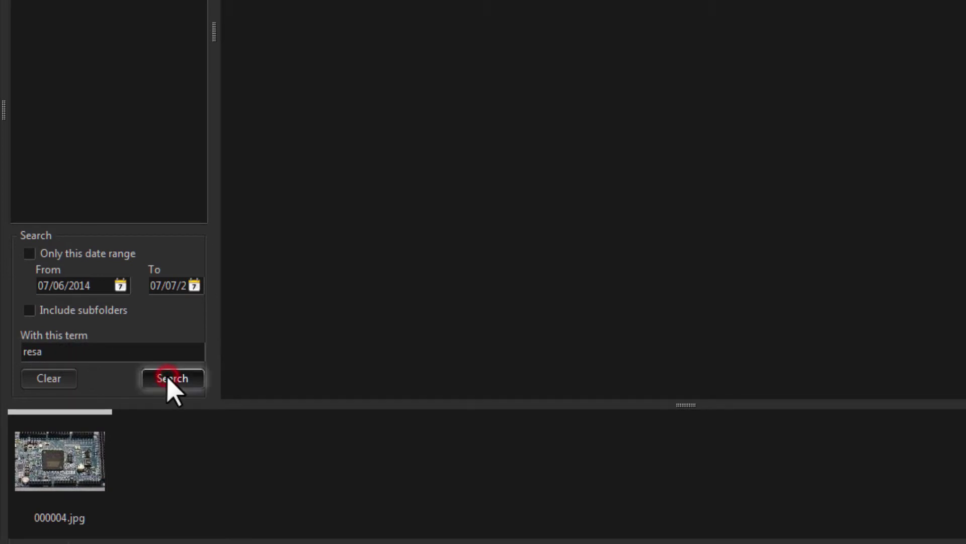
pyautogui.click(59, 381)
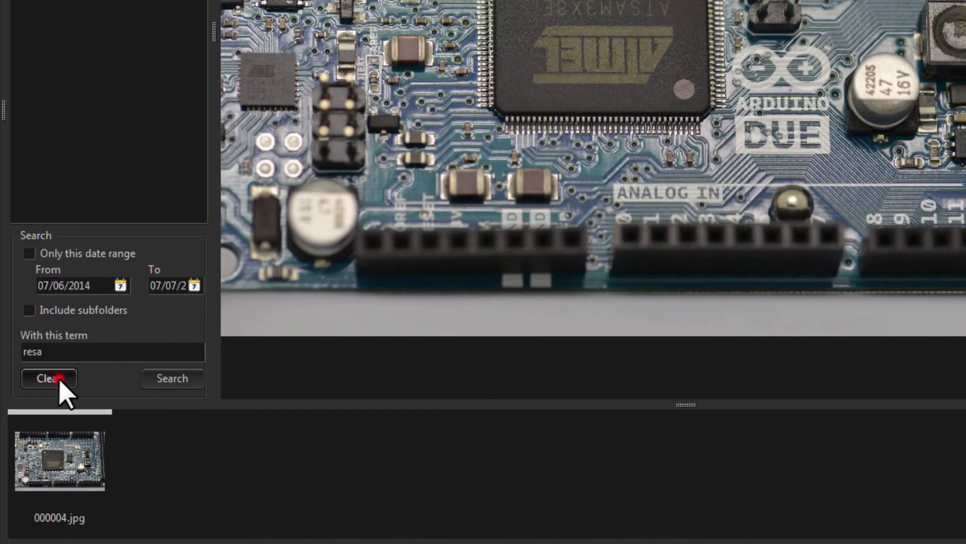
pyautogui.rightClick(107, 147)
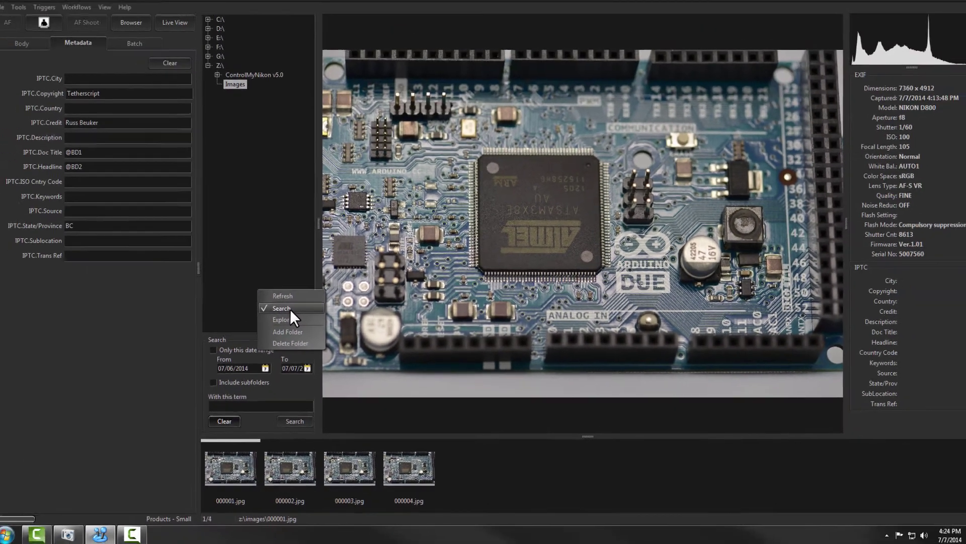
pyautogui.click(151, 200)
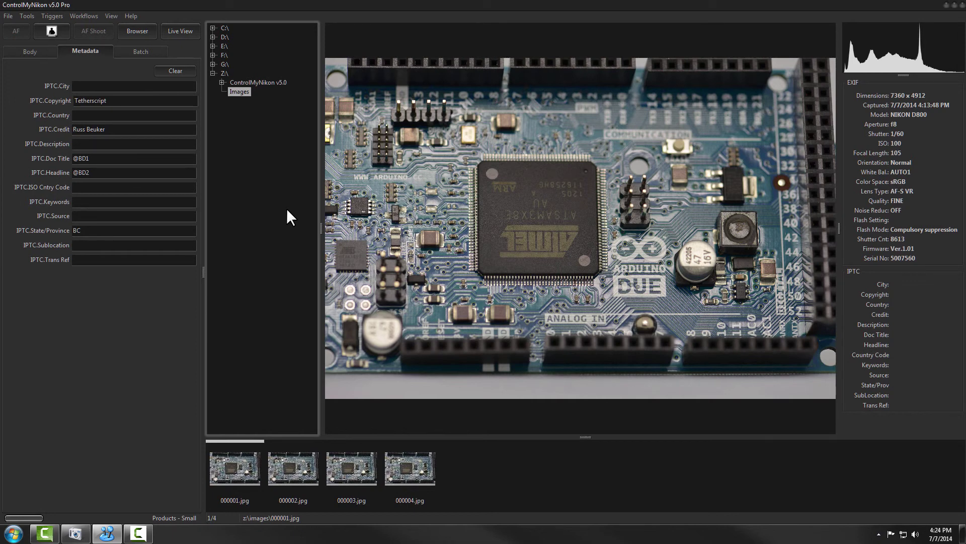